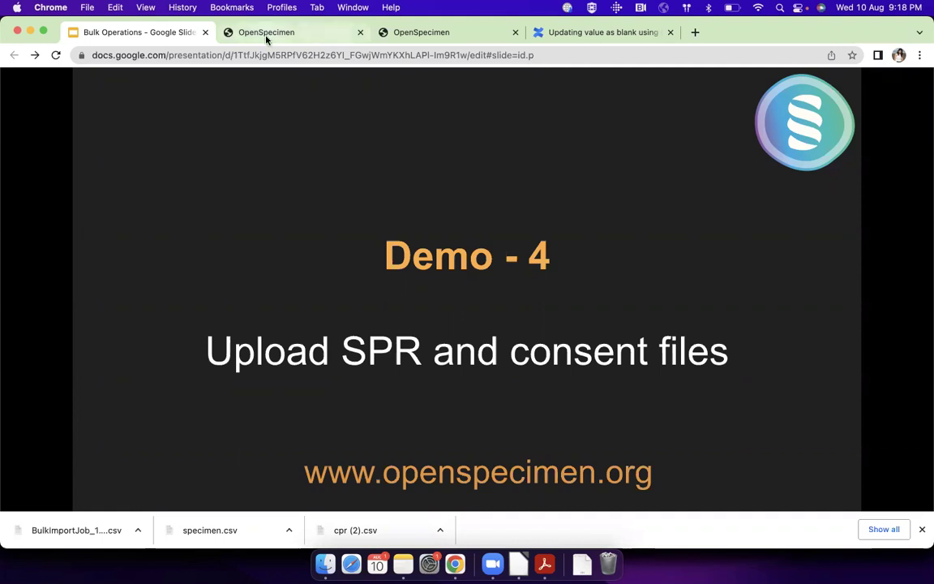
Step: Open the Bulk Import Records form for A Demo Longitudinal Study with Consents as the record type
click(238, 31)
click(89, 111)
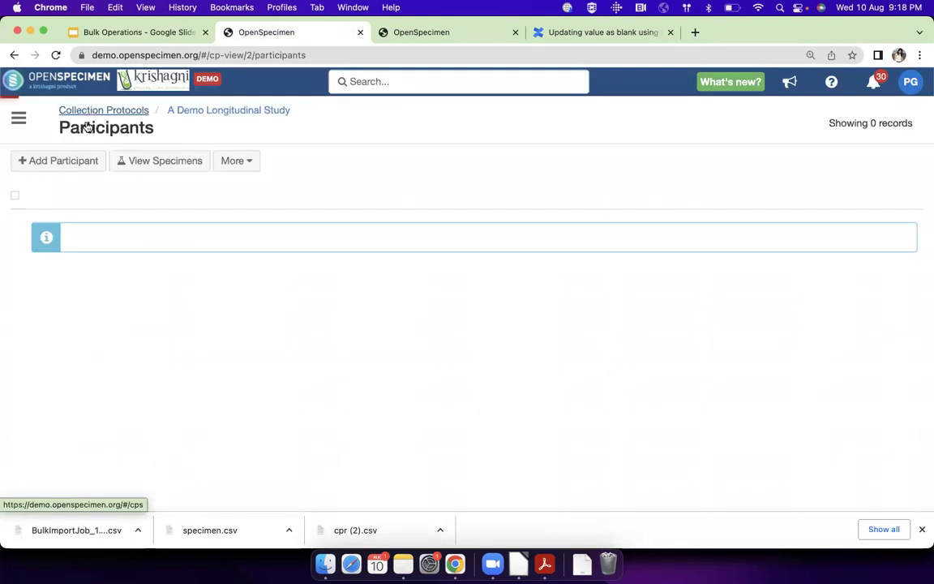
click(246, 165)
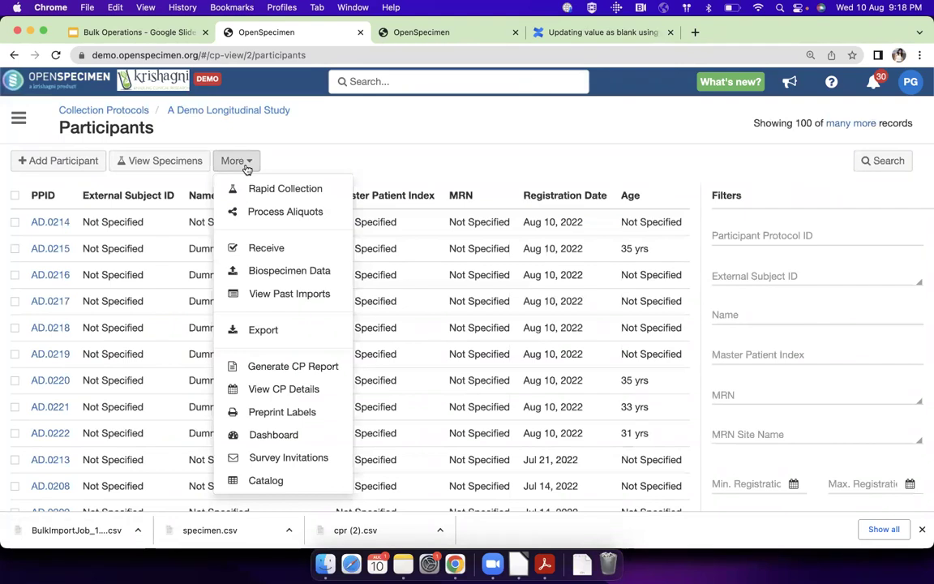
click(282, 271)
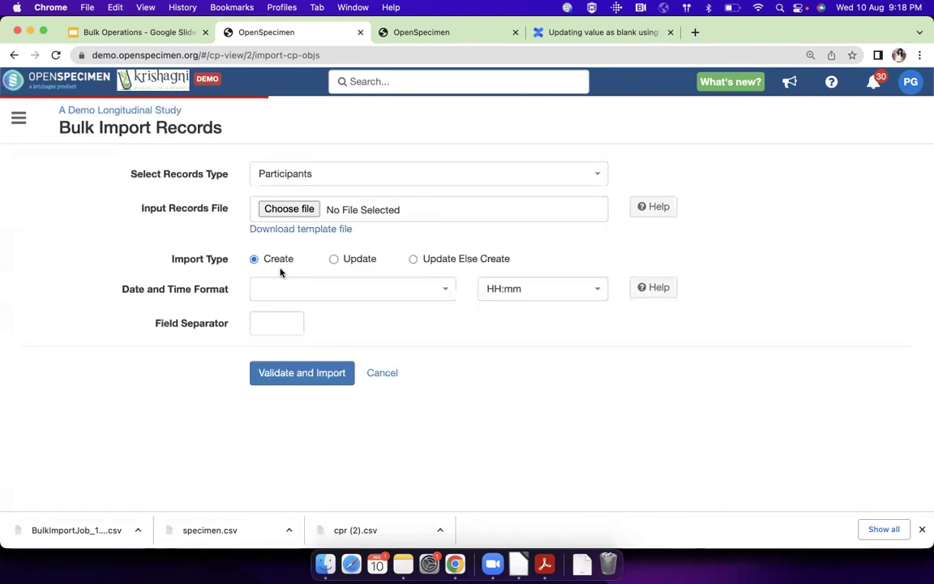
click(295, 173)
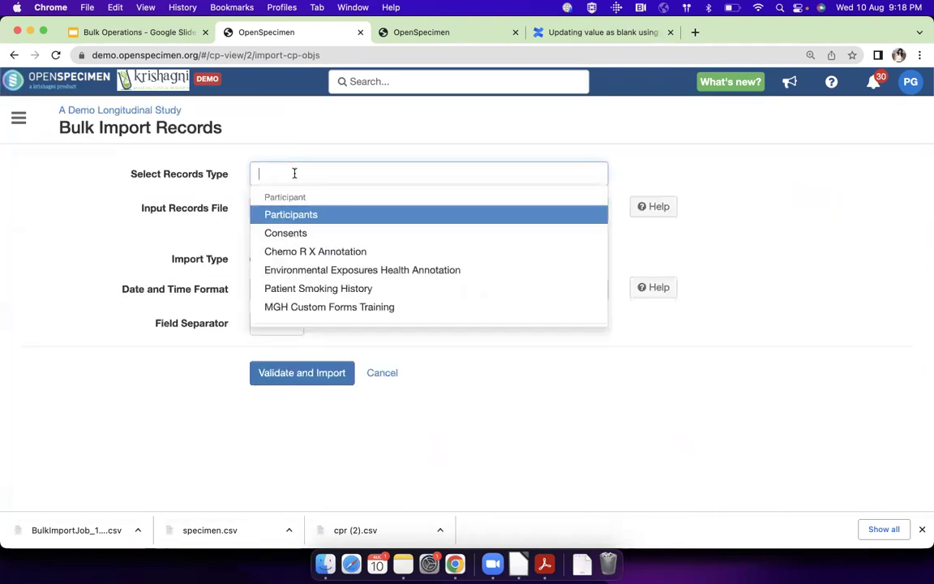
click(290, 235)
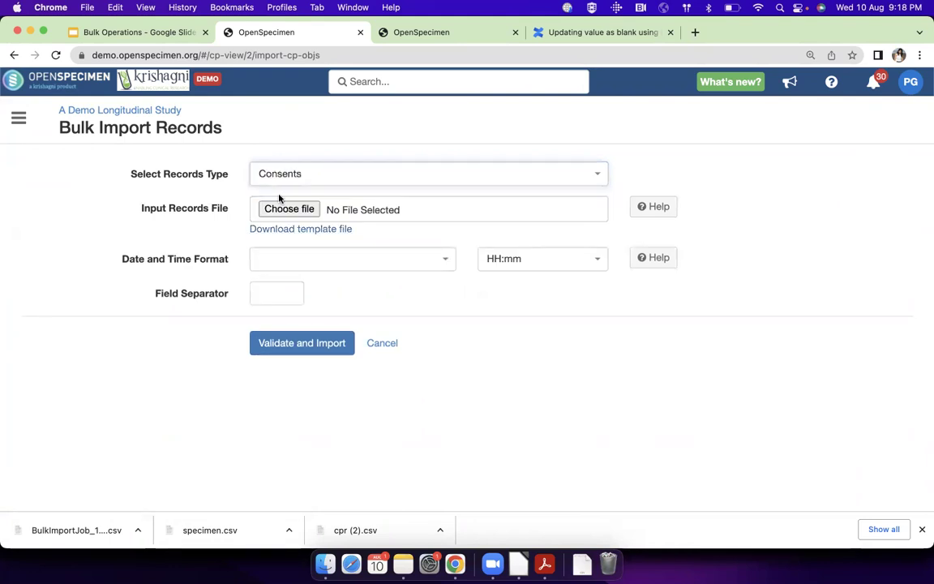
Step: Download the consent import template and open consent (1).csv in LibreOffice Calc
click(299, 230)
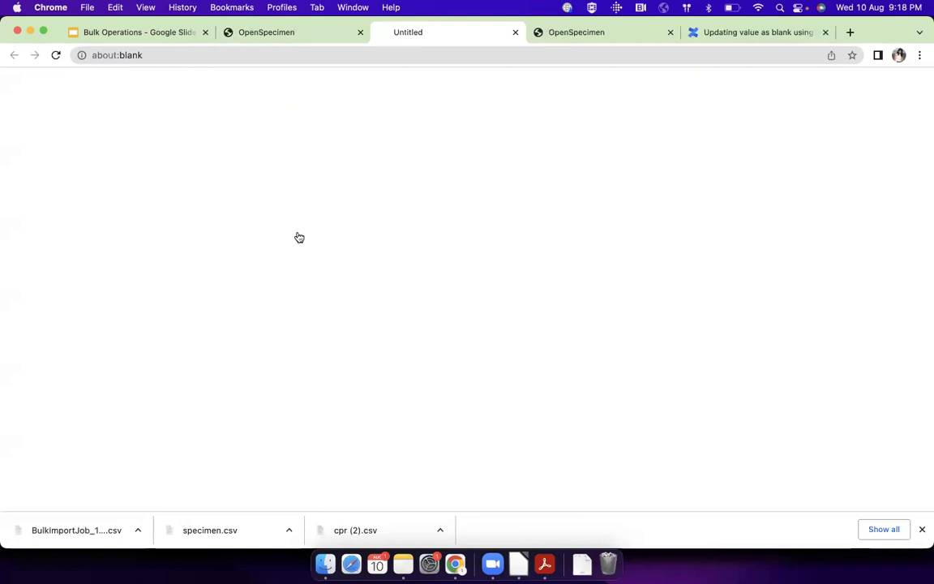
click(322, 567)
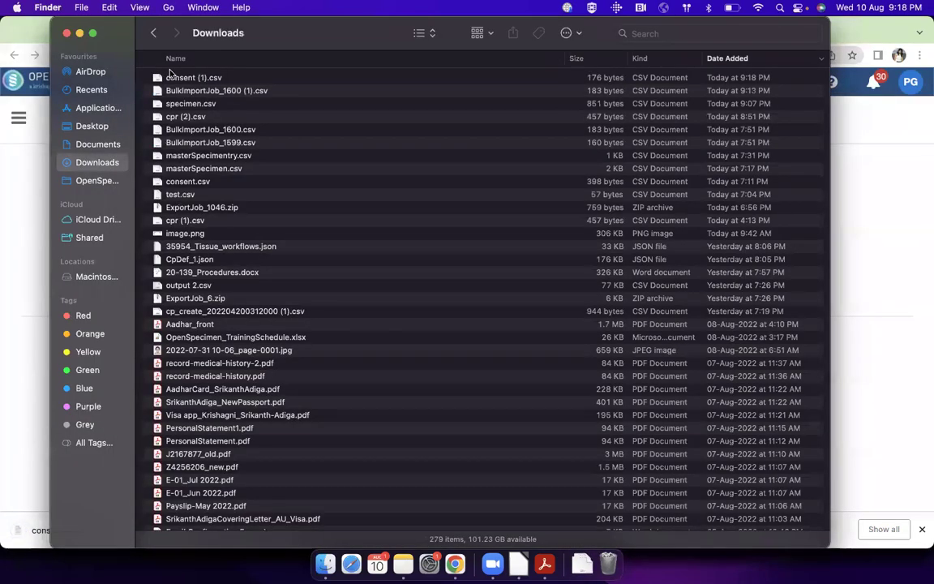
right_click(172, 77)
mouse_move(209, 98)
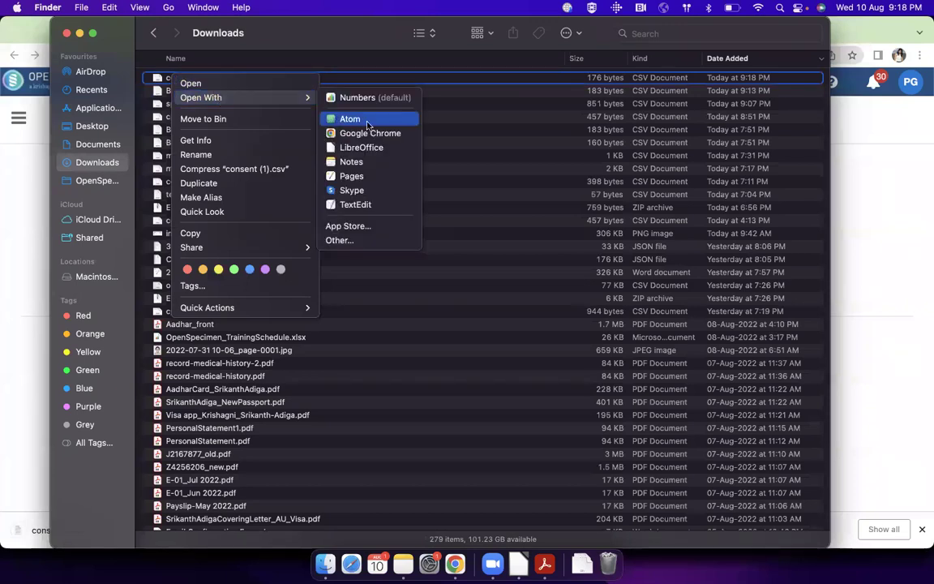
click(369, 152)
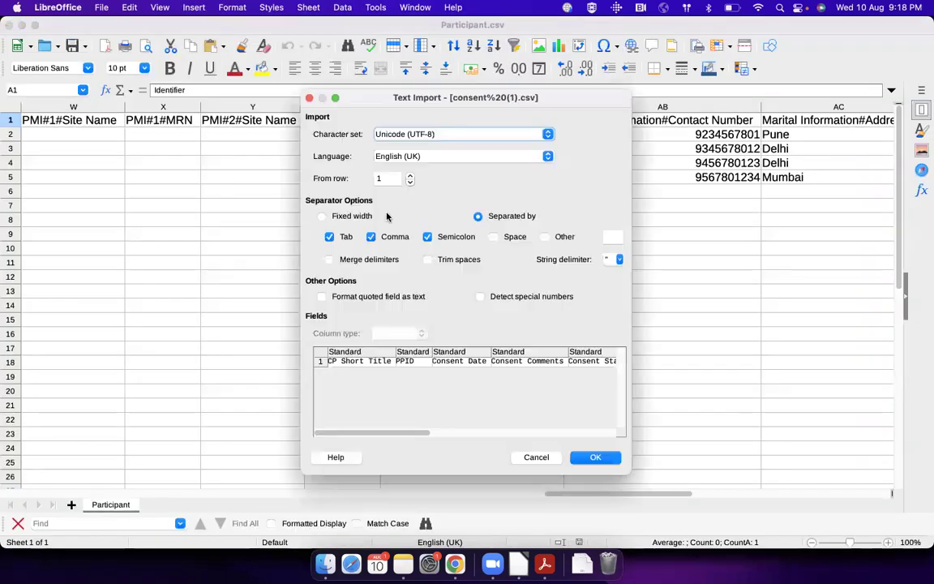
click(596, 456)
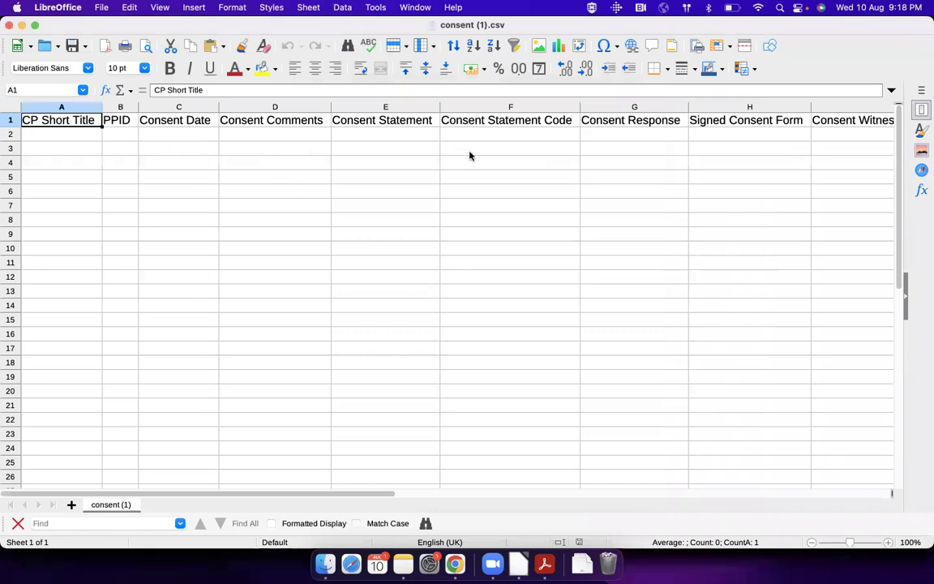
Step: Select the Signed Consent Form column (H) and its first empty cell
scroll(473, 155, right, 5)
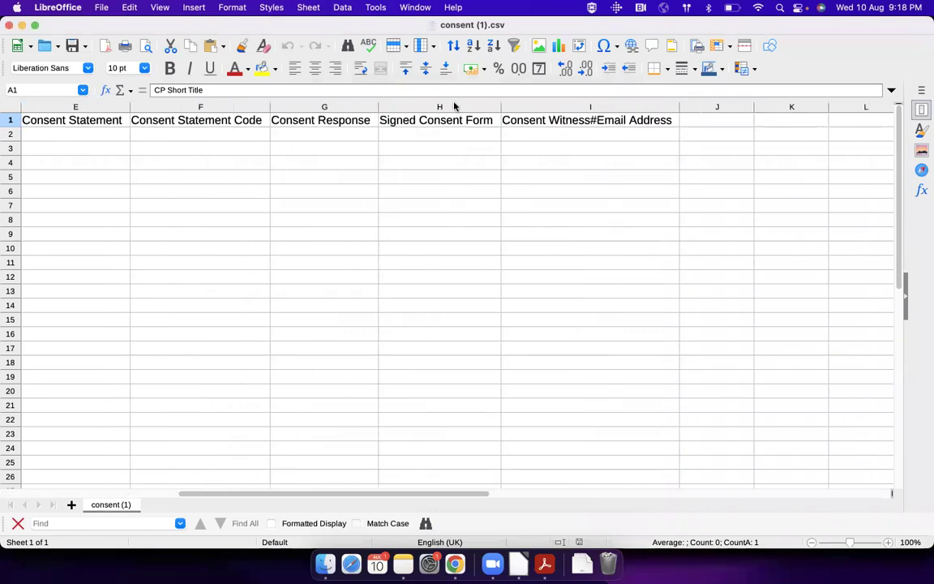
click(454, 106)
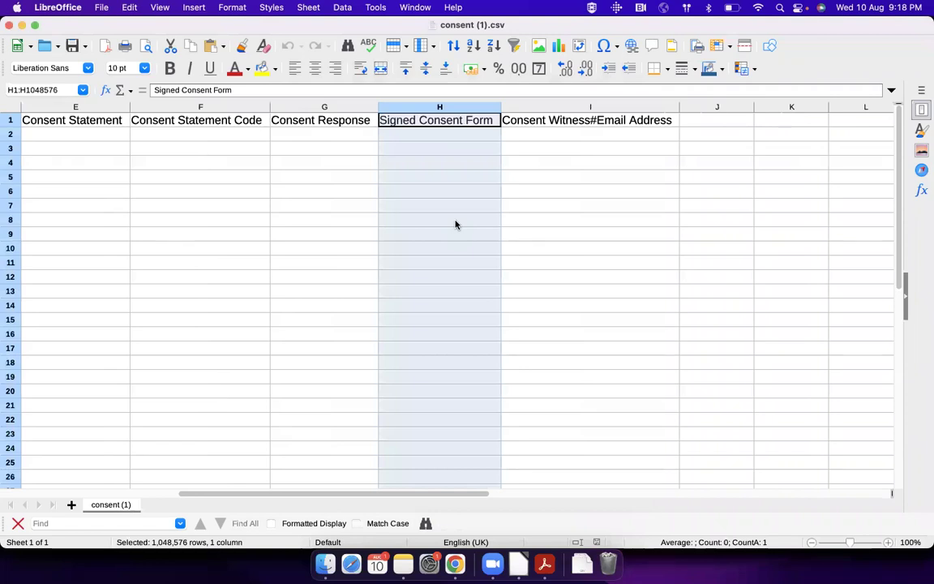
click(438, 134)
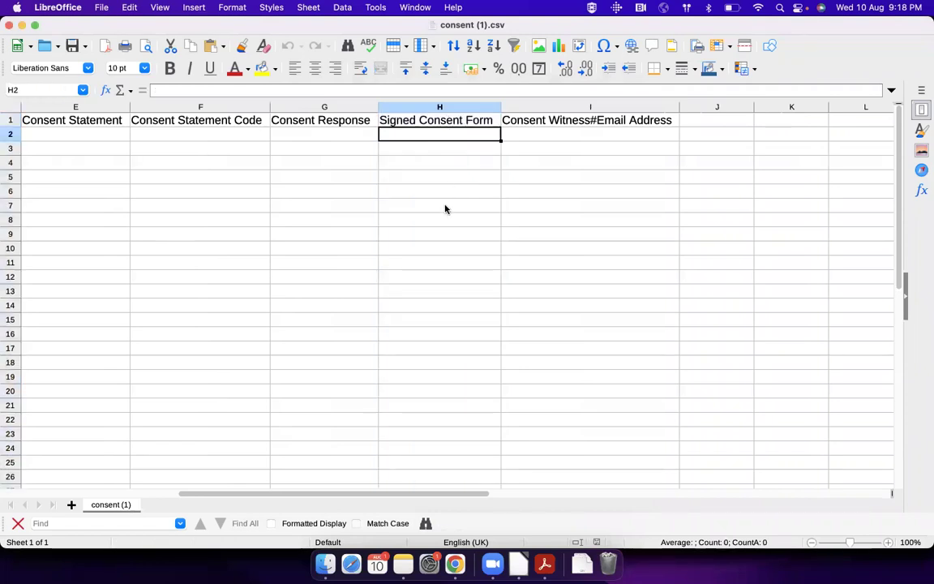
Step: Browse Finder to Desktop › Webinar › Consents › files, holding Consent211 and Consent212 PDFs
click(325, 563)
click(89, 126)
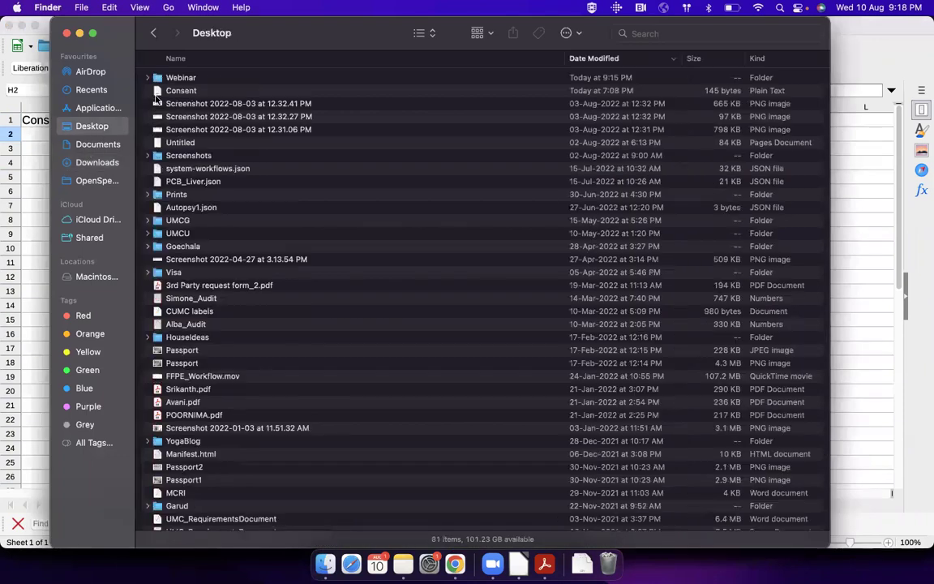
double_click(166, 77)
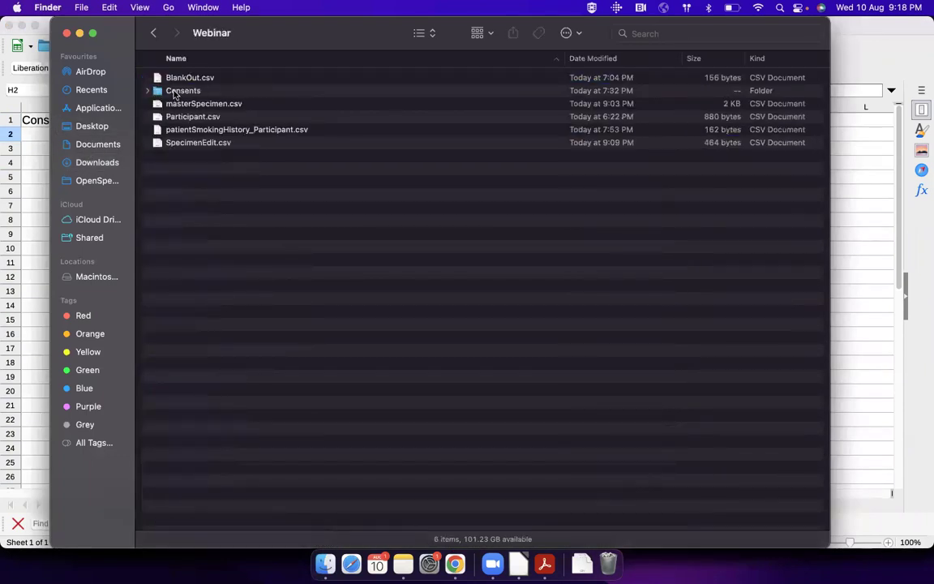
double_click(175, 90)
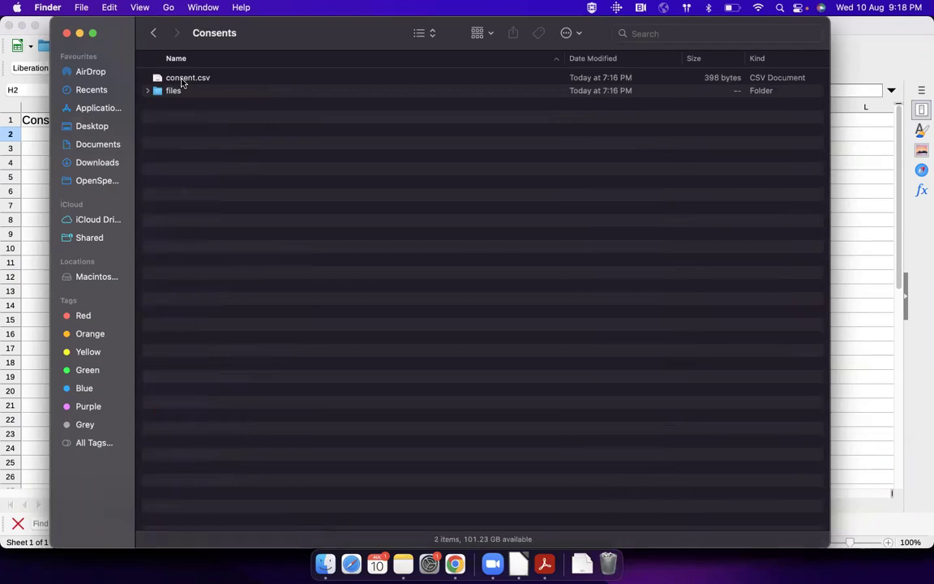
double_click(169, 95)
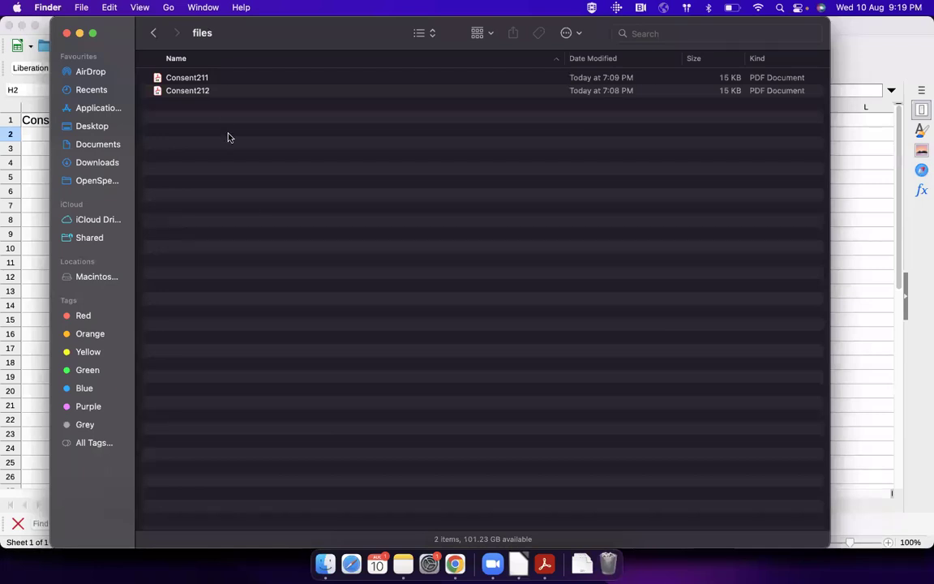
Step: Open the filled-in consent.csv from the Consents folder in LibreOffice Calc with default import settings
click(33, 206)
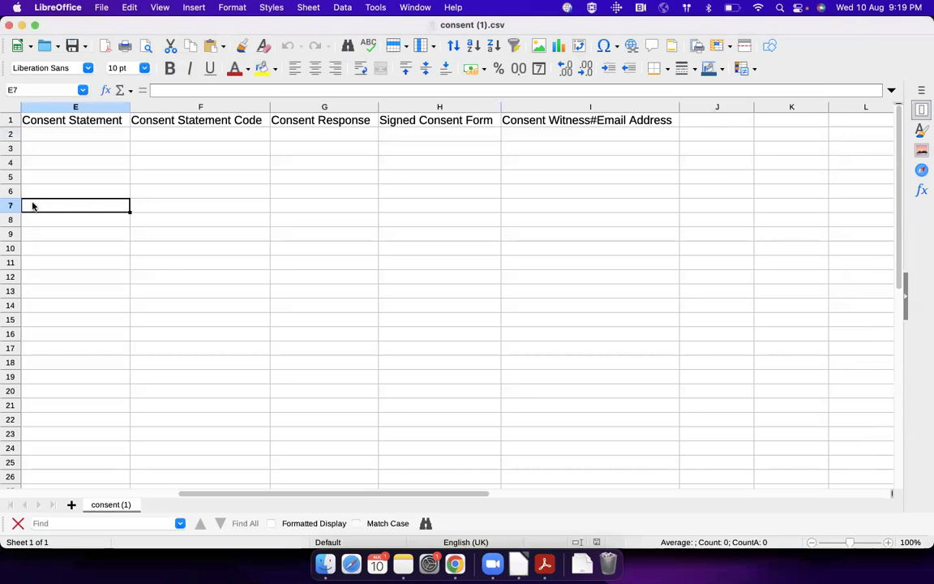
key(super+grave)
key(super+grave)
key(super+grave)
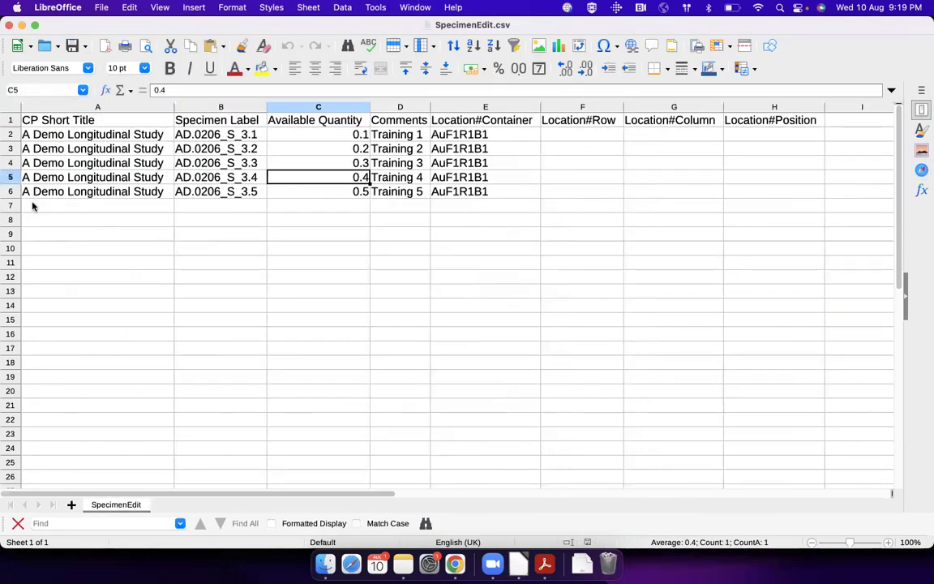
key(super+grave)
key(super+grave)
key(super+grave)
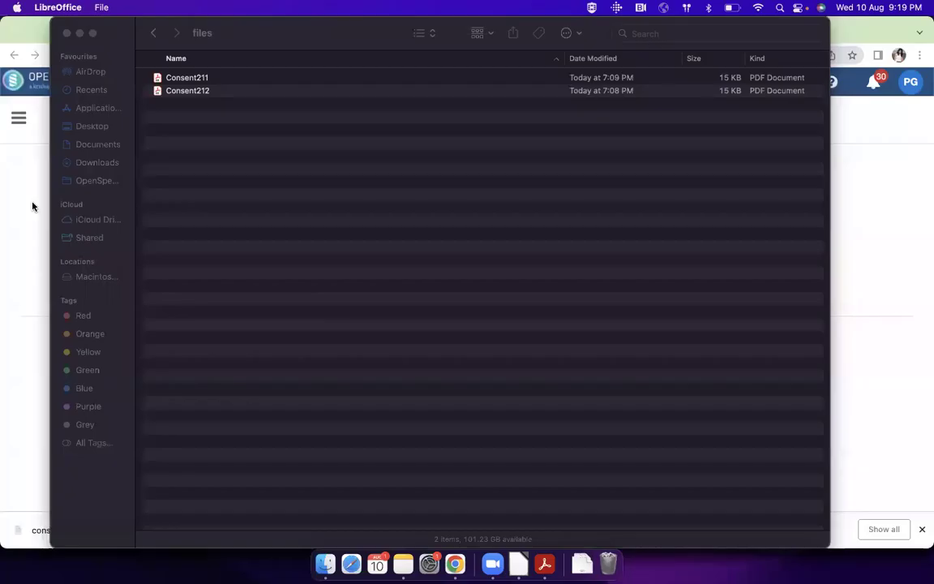
click(154, 32)
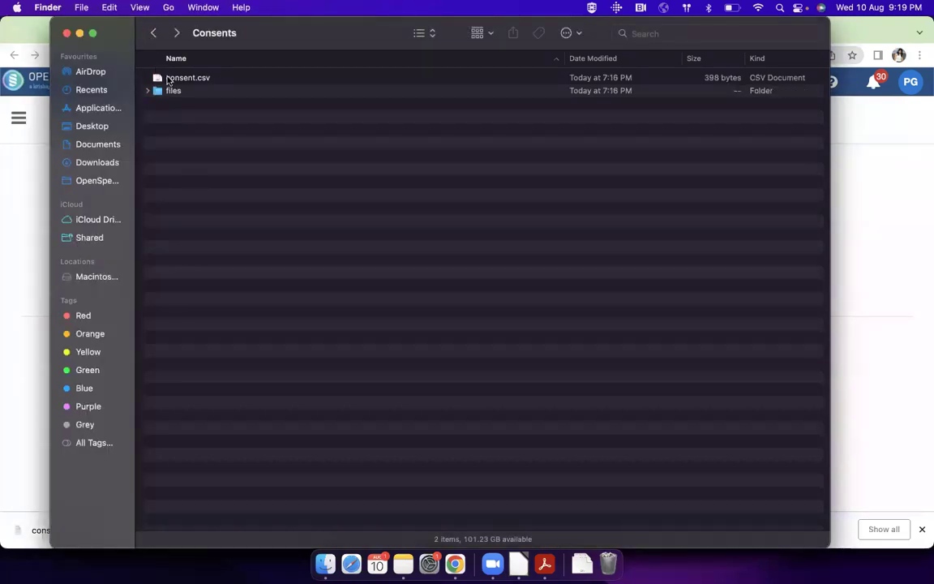
right_click(167, 78)
mouse_move(211, 98)
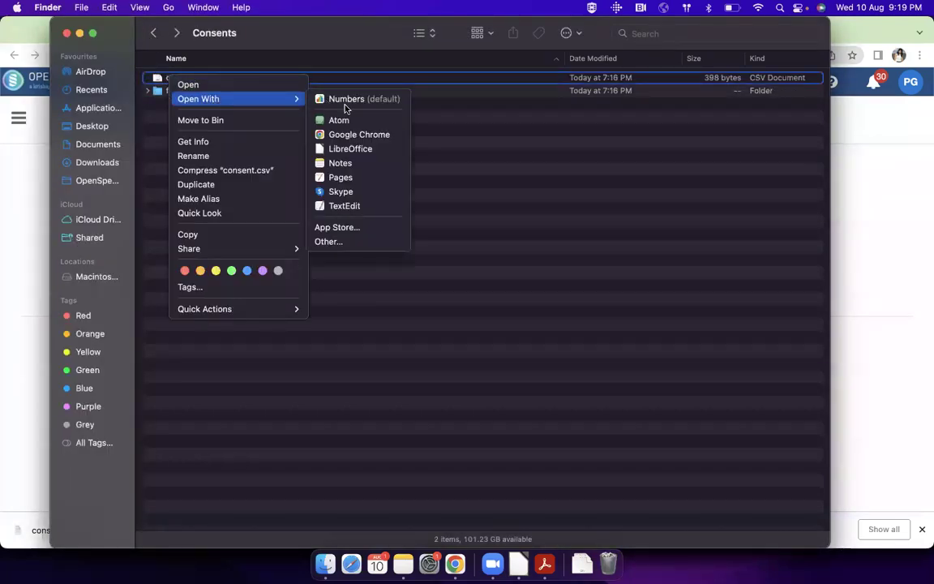
click(351, 149)
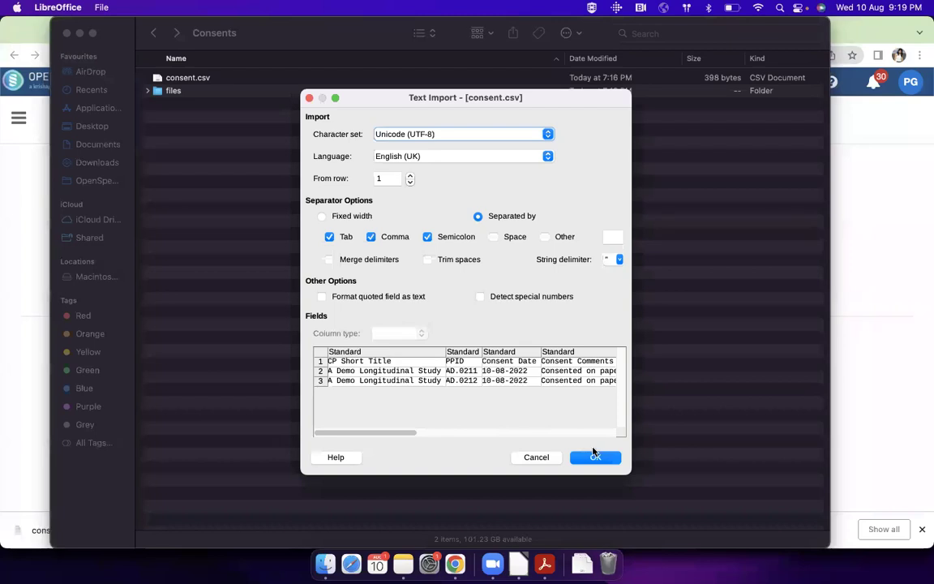
click(592, 456)
click(130, 133)
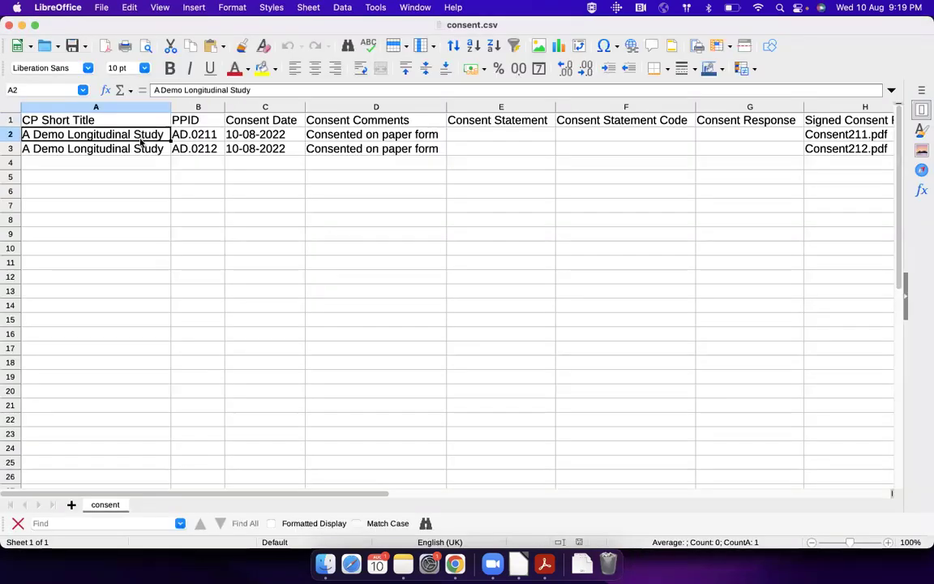
click(237, 136)
click(201, 148)
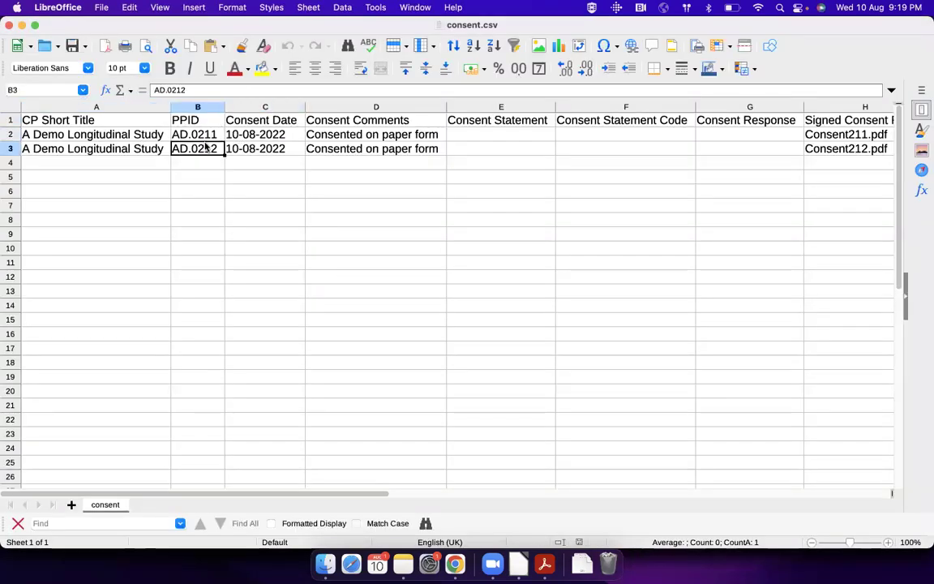
click(268, 135)
click(311, 134)
click(310, 148)
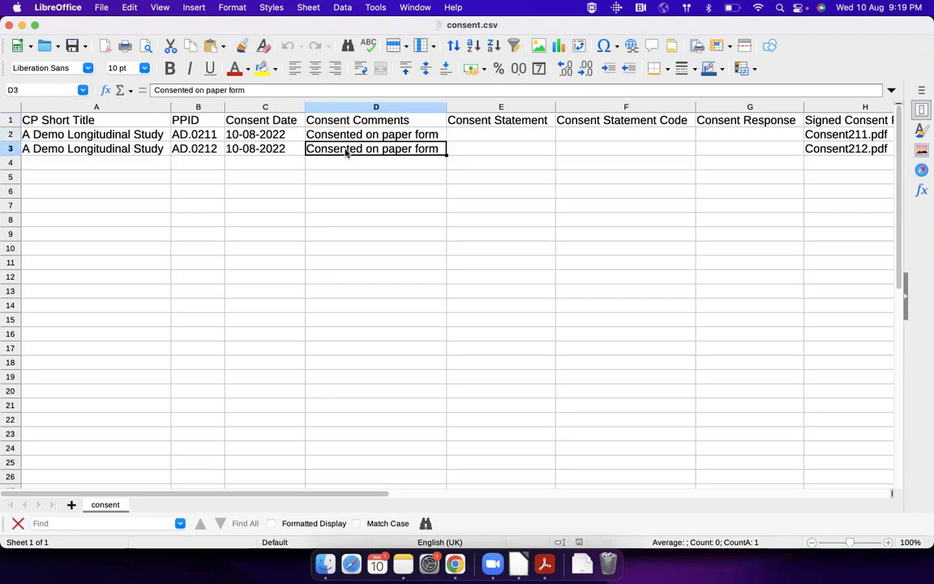
scroll(629, 177, right, 2)
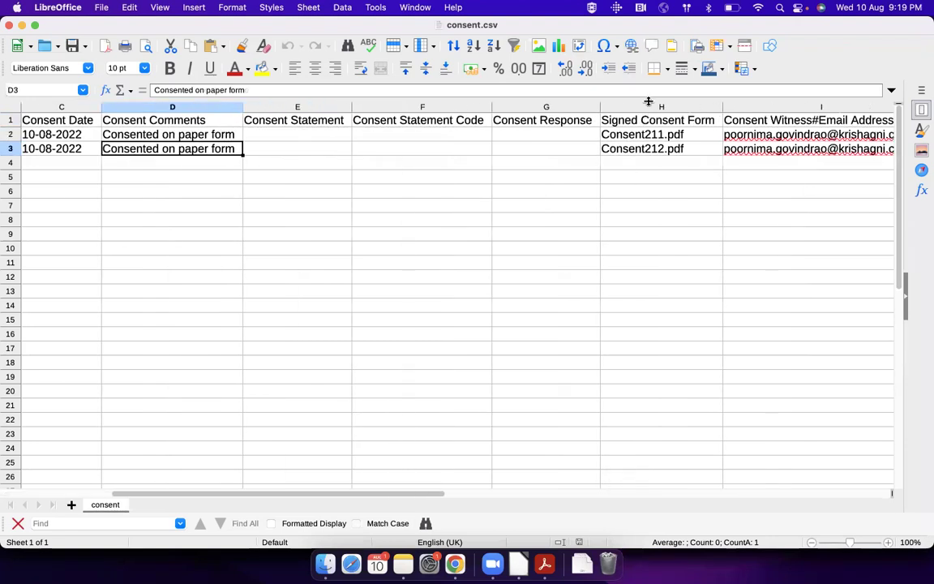
click(651, 138)
click(650, 149)
key(Up)
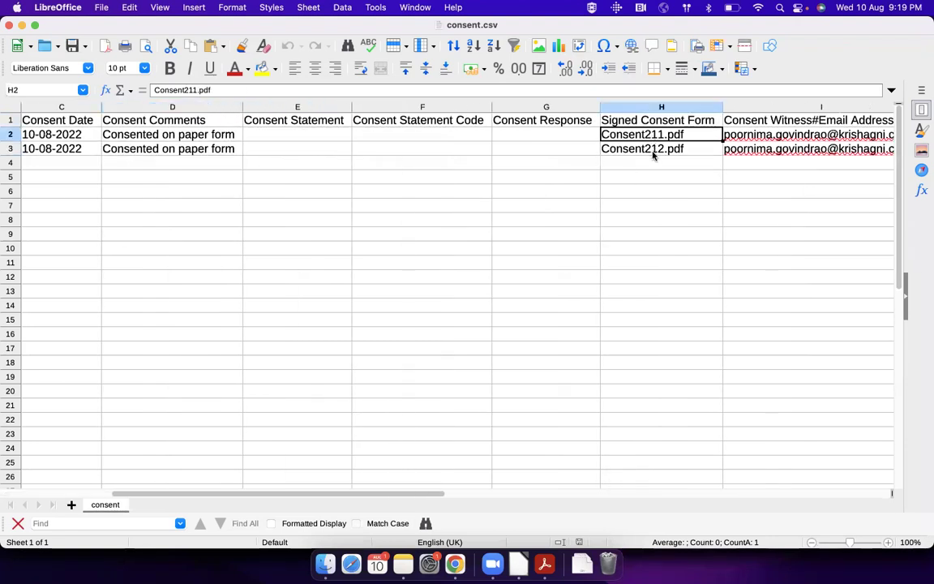
scroll(538, 172, left, 2)
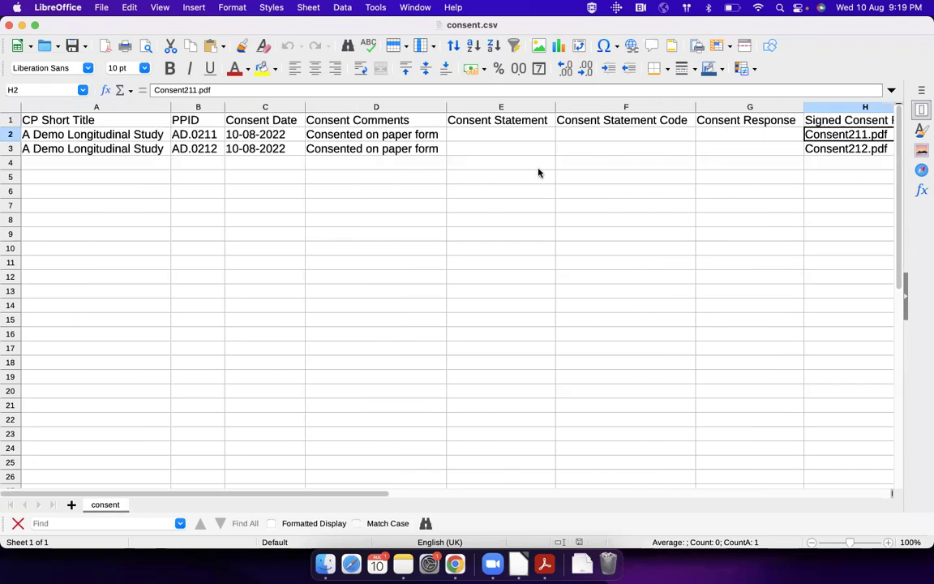
scroll(861, 134, right, 4)
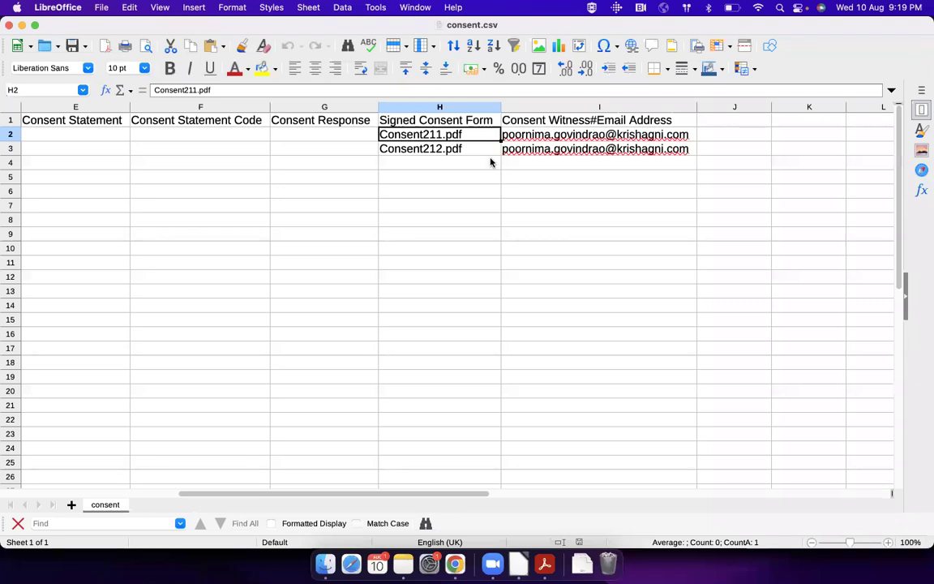
key(super+Tab)
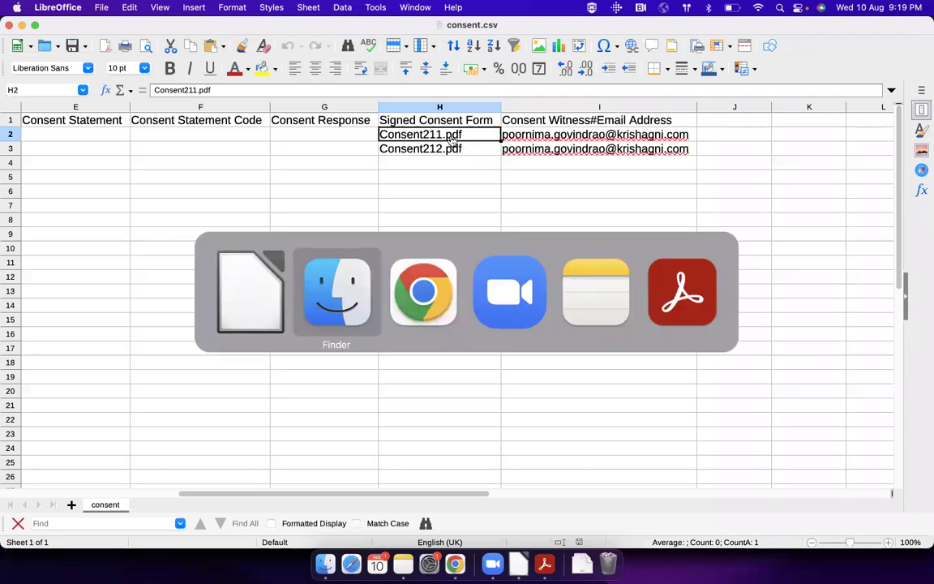
Step: Compress consent.csv and the files folder into Archive.zip
double_click(161, 92)
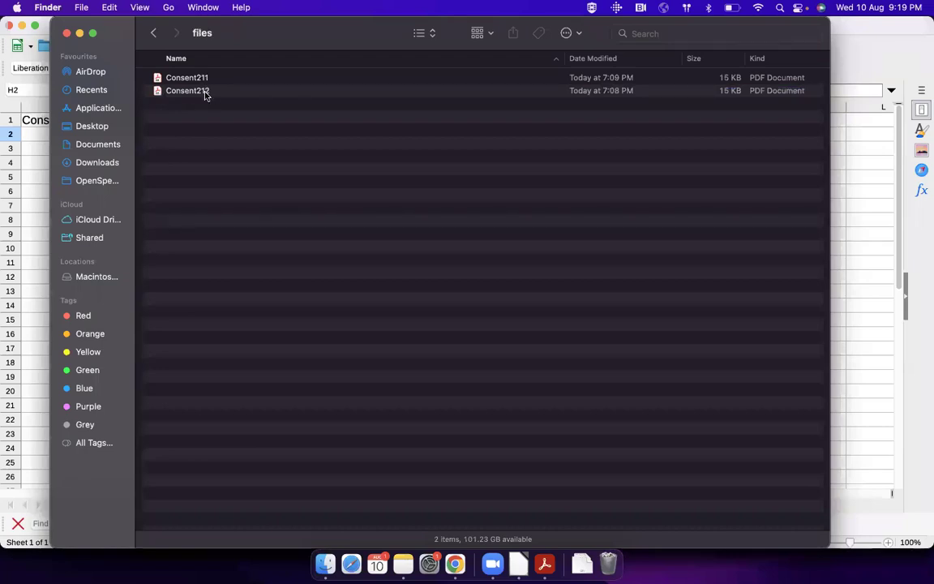
click(153, 33)
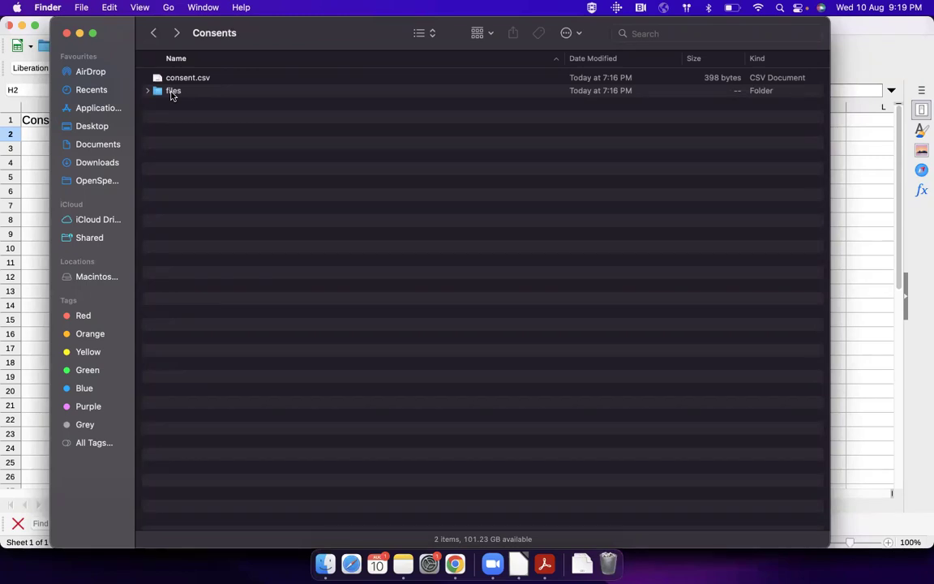
click(172, 92)
shift+click(177, 79)
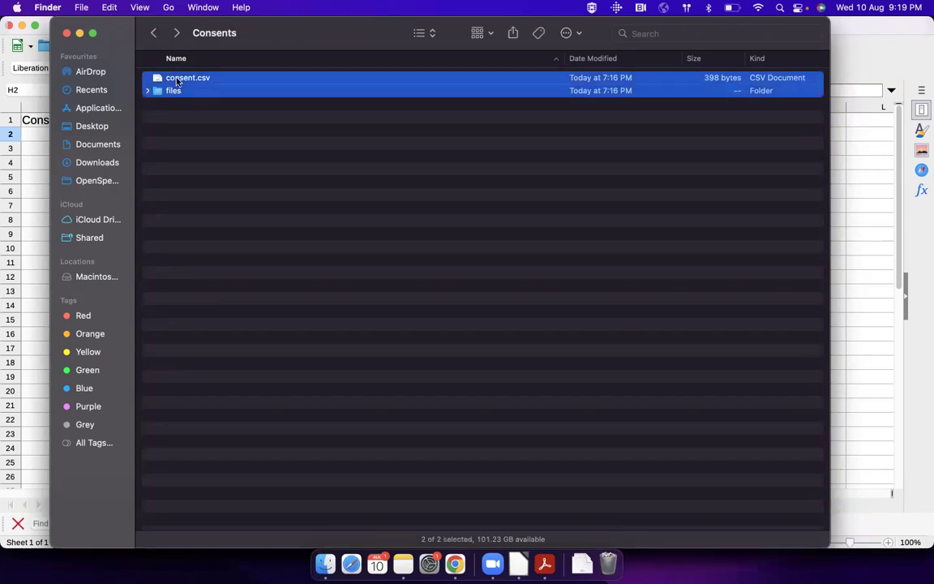
right_click(177, 81)
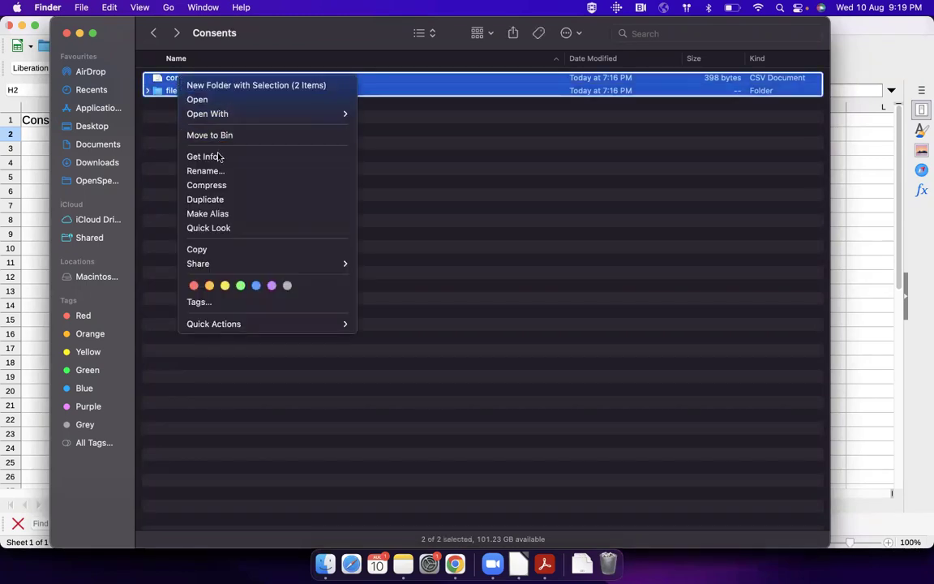
click(211, 185)
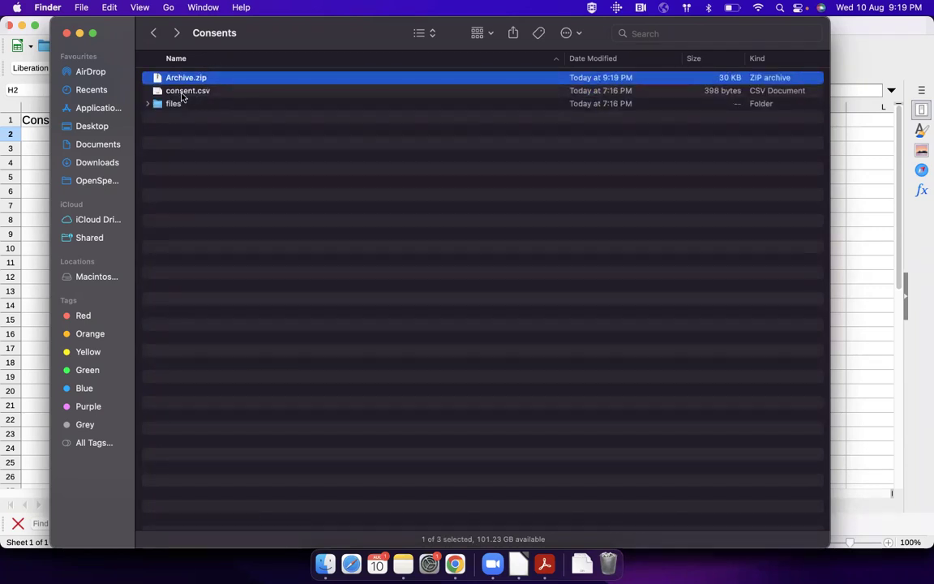
Step: Move consent.csv and the files folder into New Folder With Items and check its contents
click(184, 93)
shift+click(174, 105)
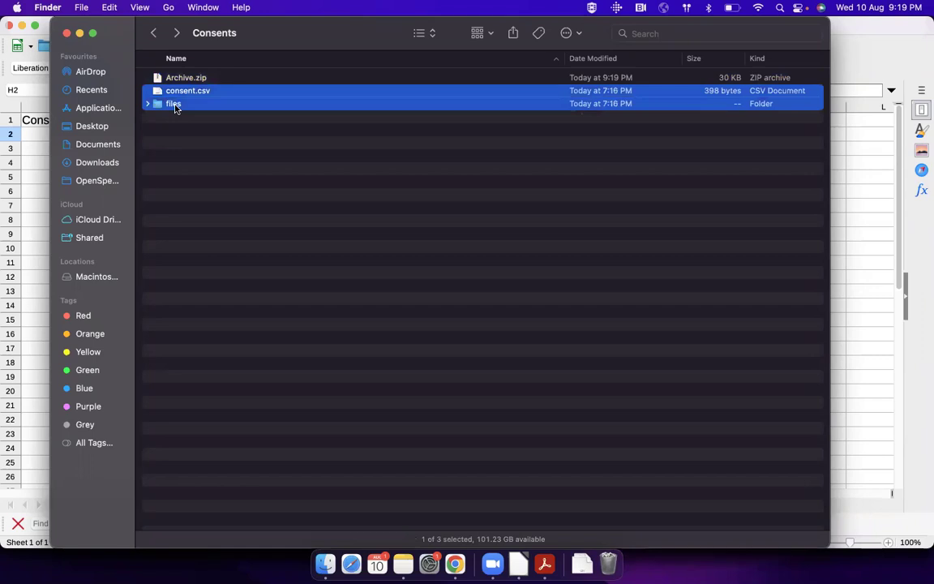
right_click(175, 106)
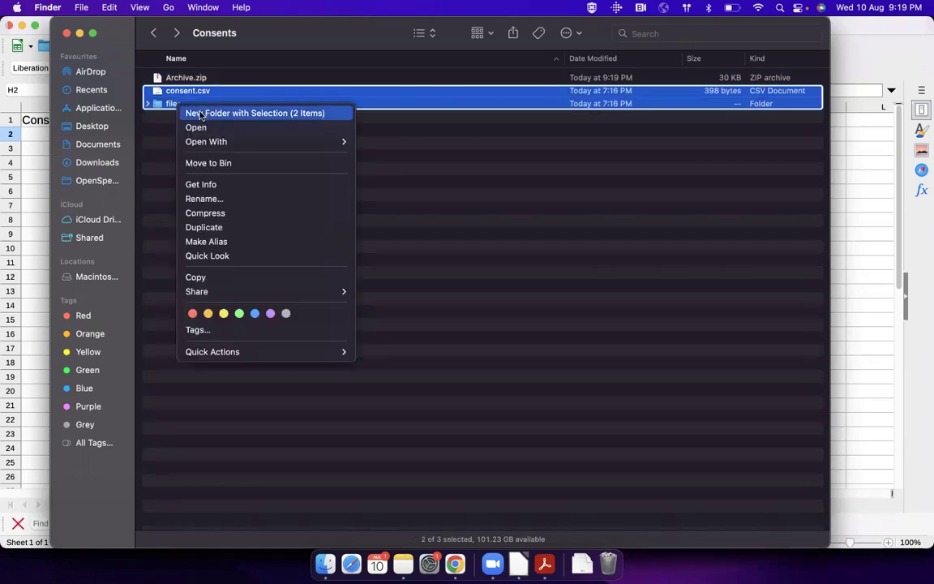
click(199, 110)
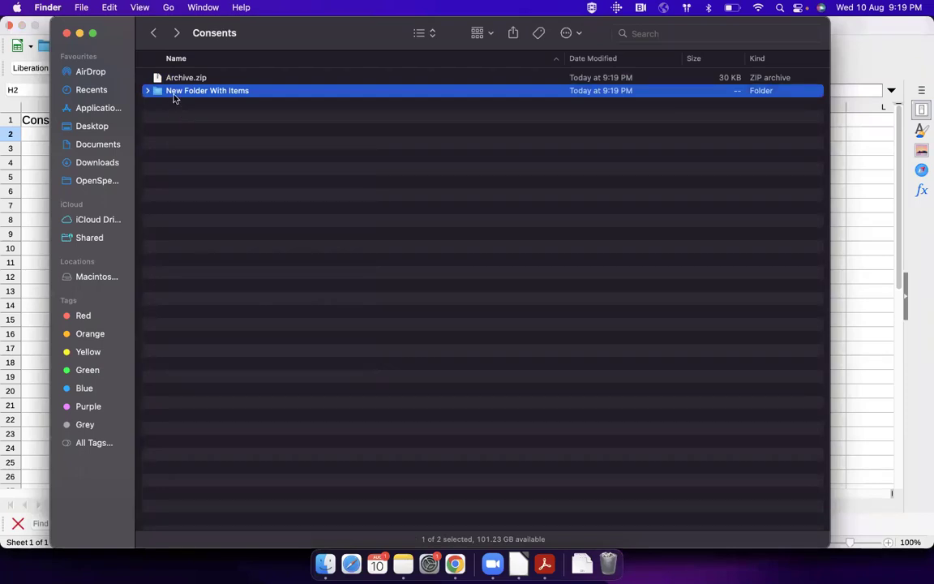
double_click(174, 93)
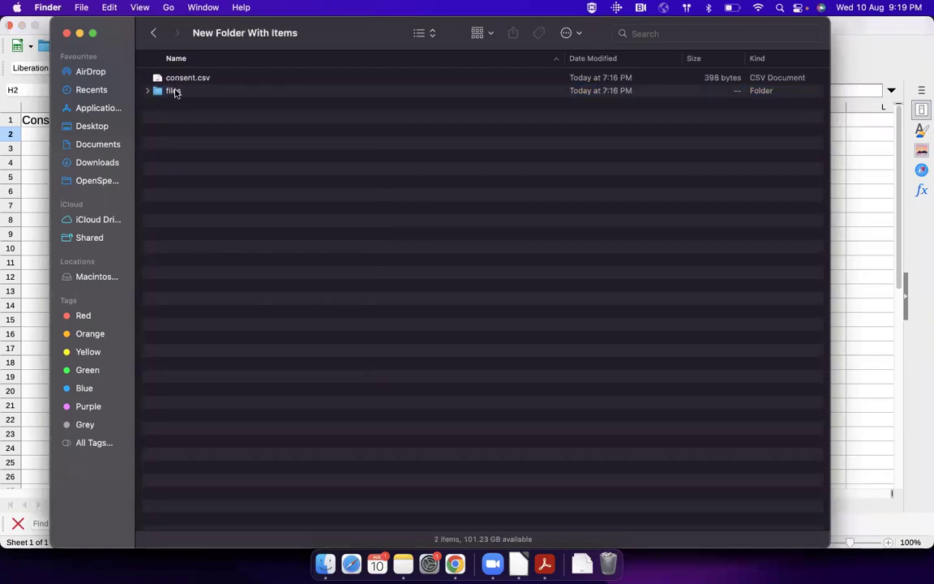
click(173, 92)
shift+click(184, 79)
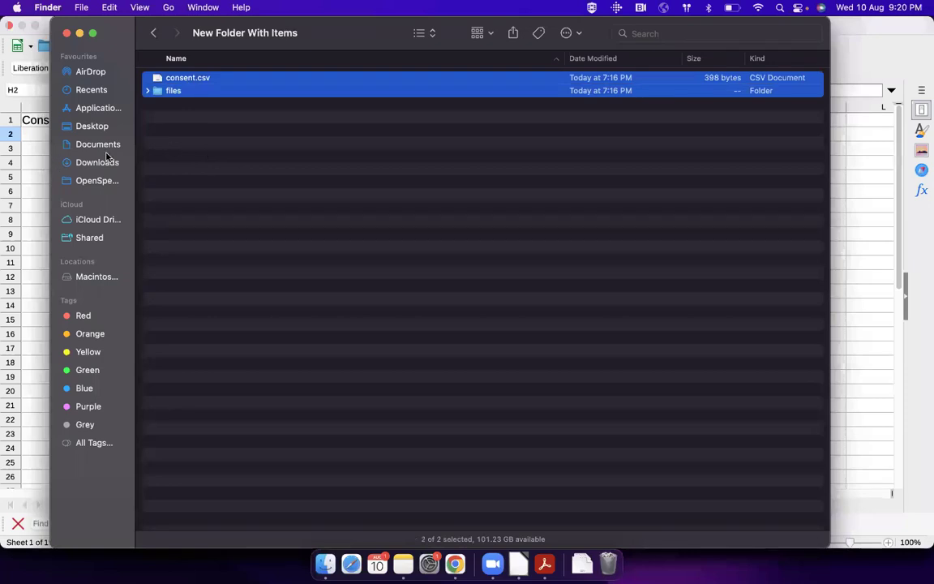
click(153, 32)
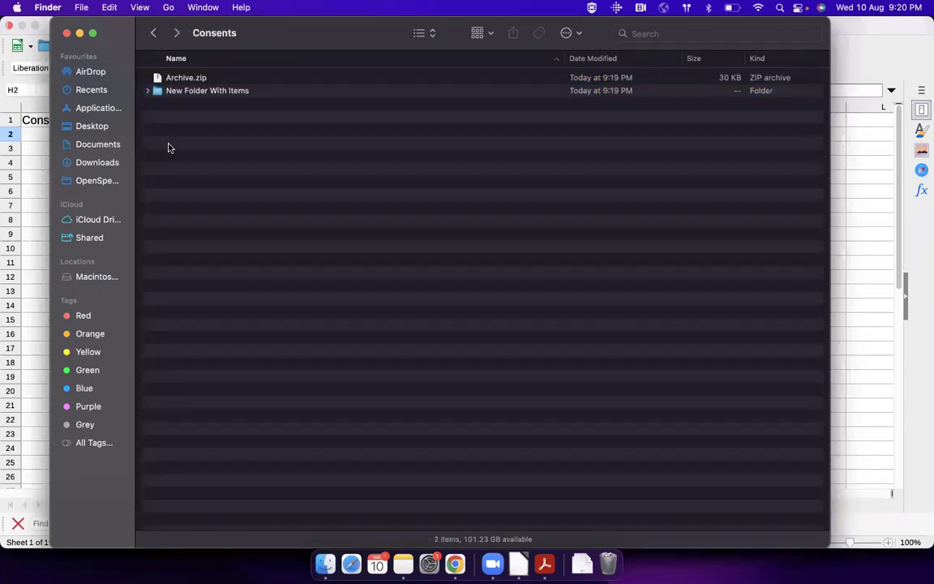
key(super+Tab)
key(super+Tab)
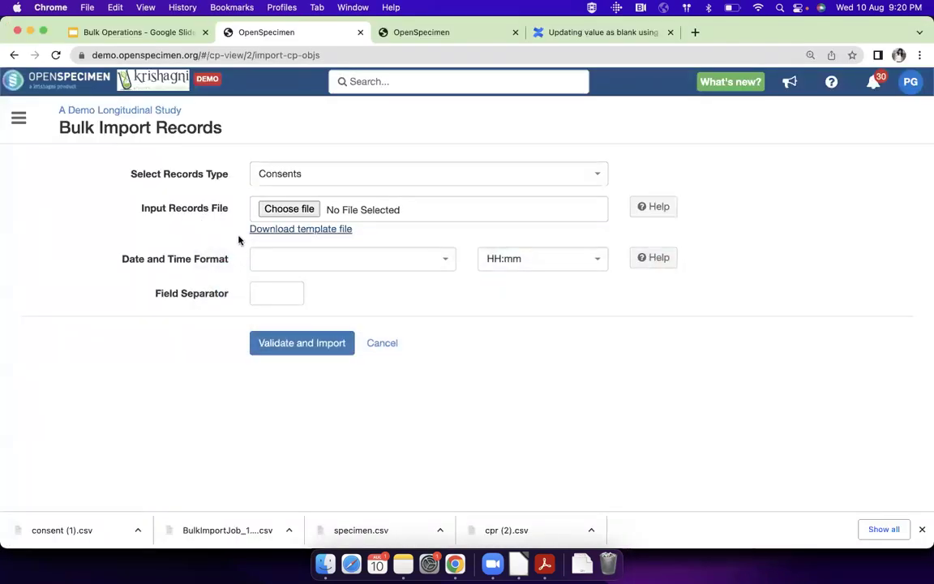
Step: Copy PPID AD.0211 from cell B2 of consent.csv and return to OpenSpecimen
key(super+Tab)
key(super+Tab)
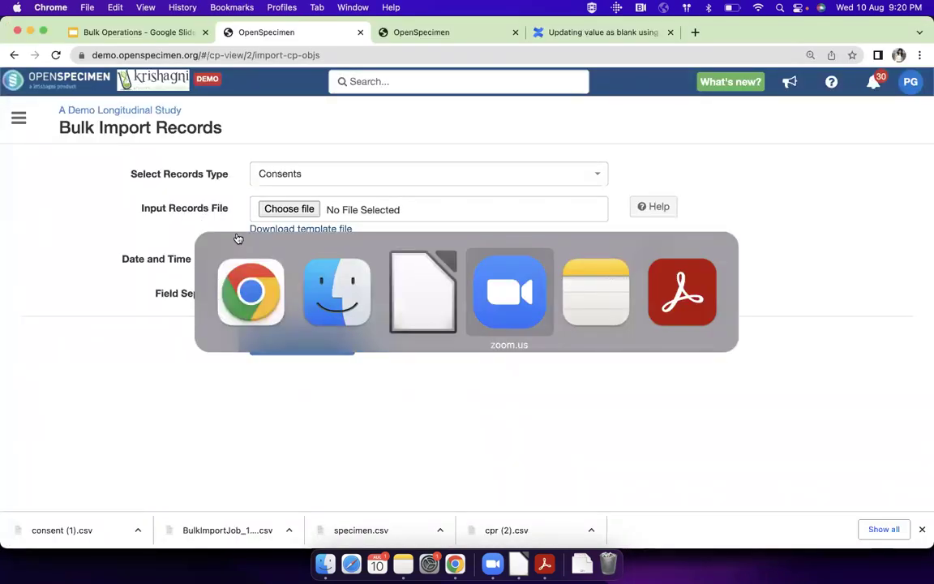
key(super+Tab)
key(super+Tab)
key(super+Tab)
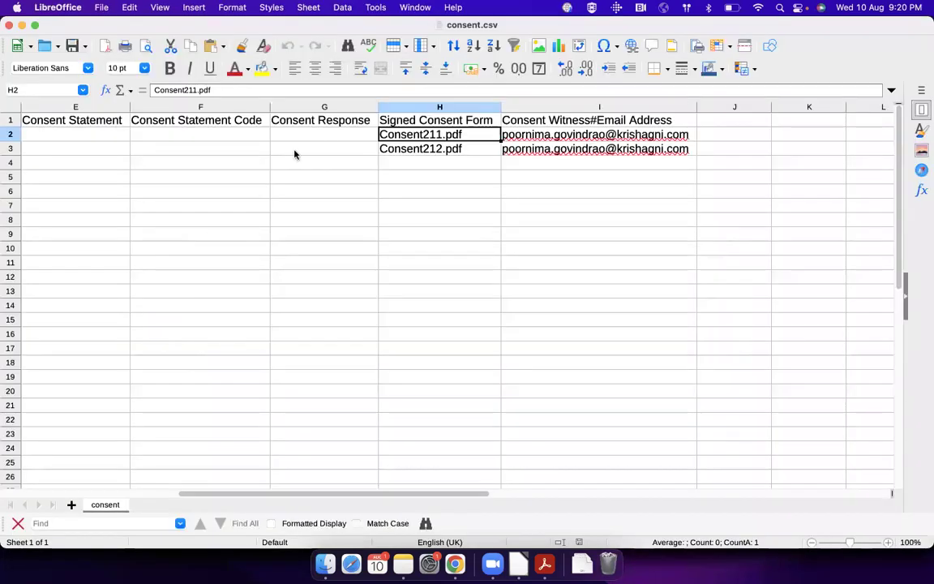
scroll(167, 225, left, 5)
click(195, 135)
double_click(194, 135)
key(super+c)
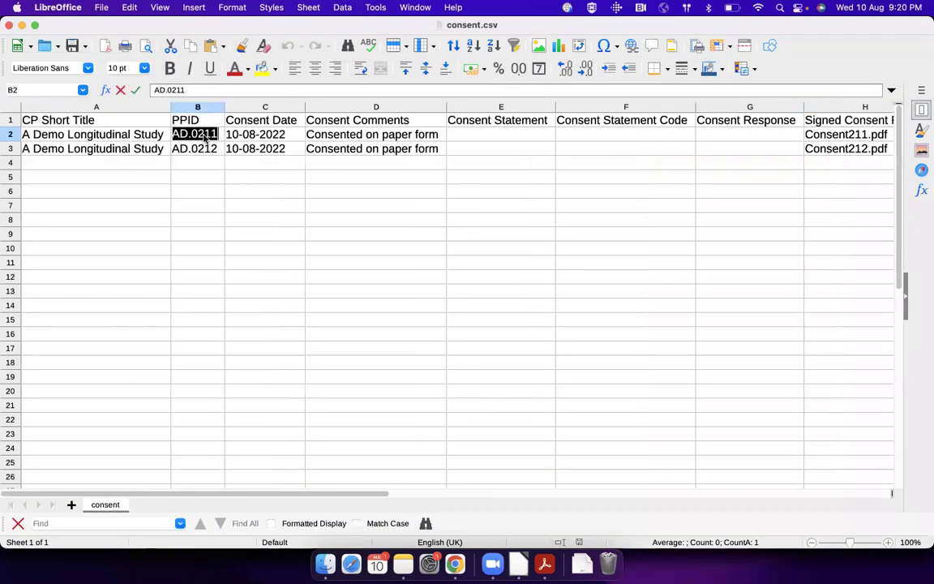
key(super+Tab)
key(super+Tab)
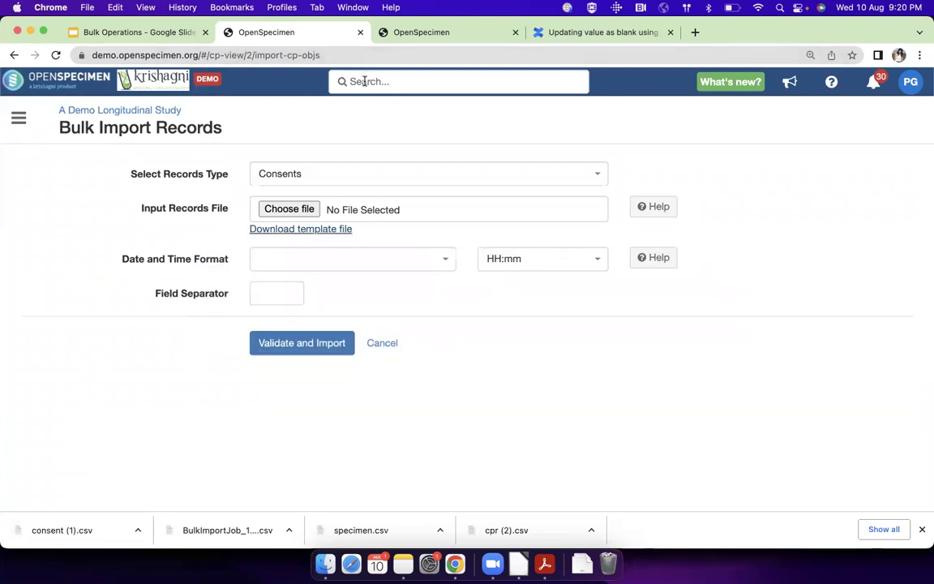
click(415, 32)
Step: Search for AD.0211 and view its consents page, showing Signed Consent Form Not Specified
click(403, 82)
key(super+v)
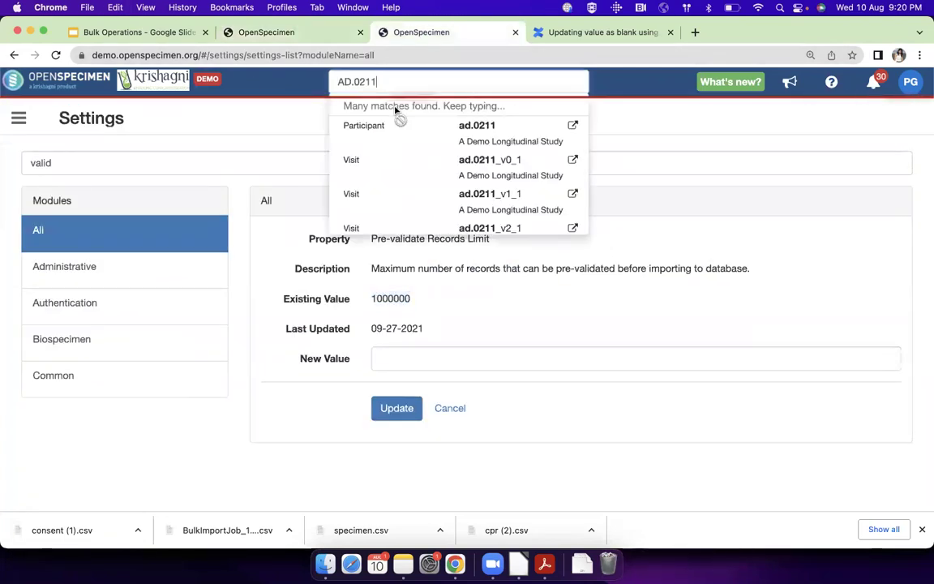
click(396, 128)
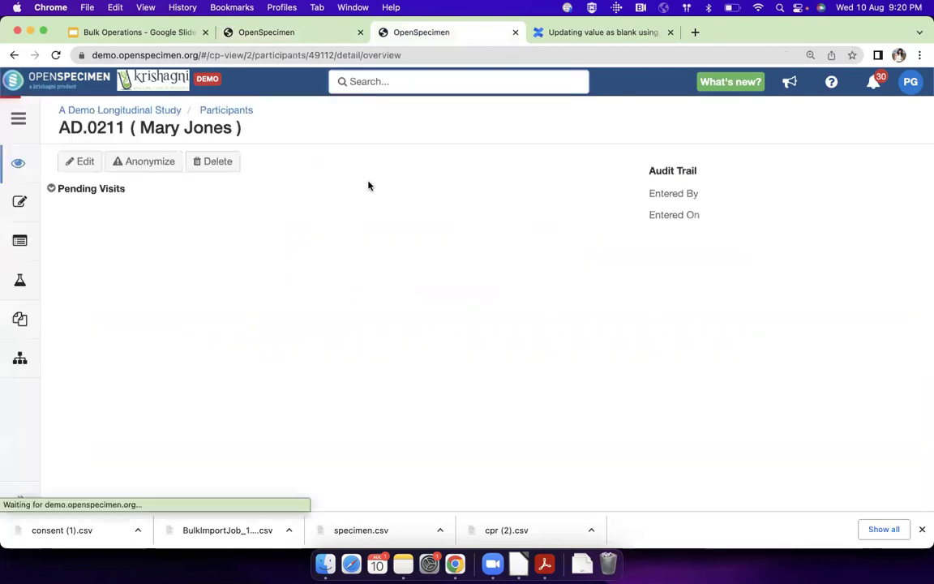
click(20, 201)
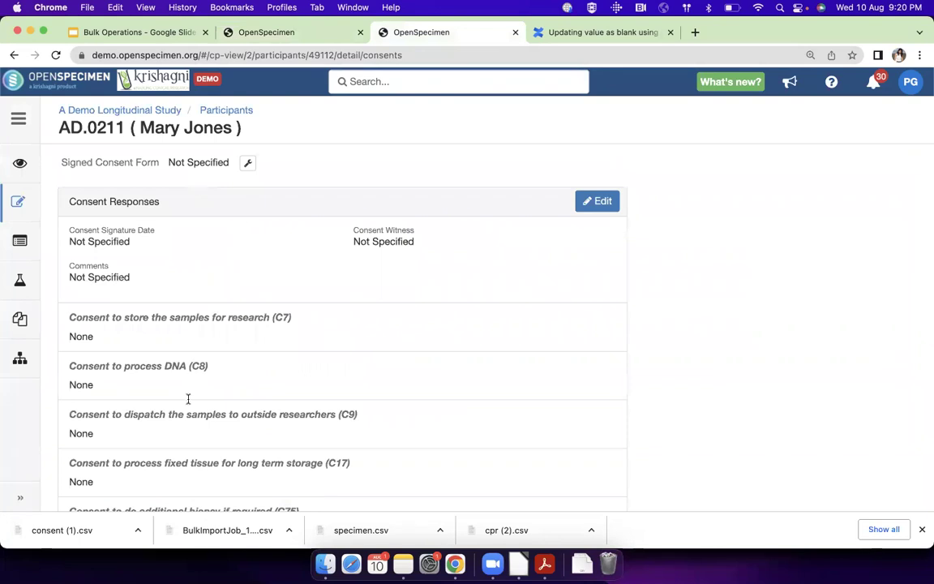
key(super+Tab)
click(251, 264)
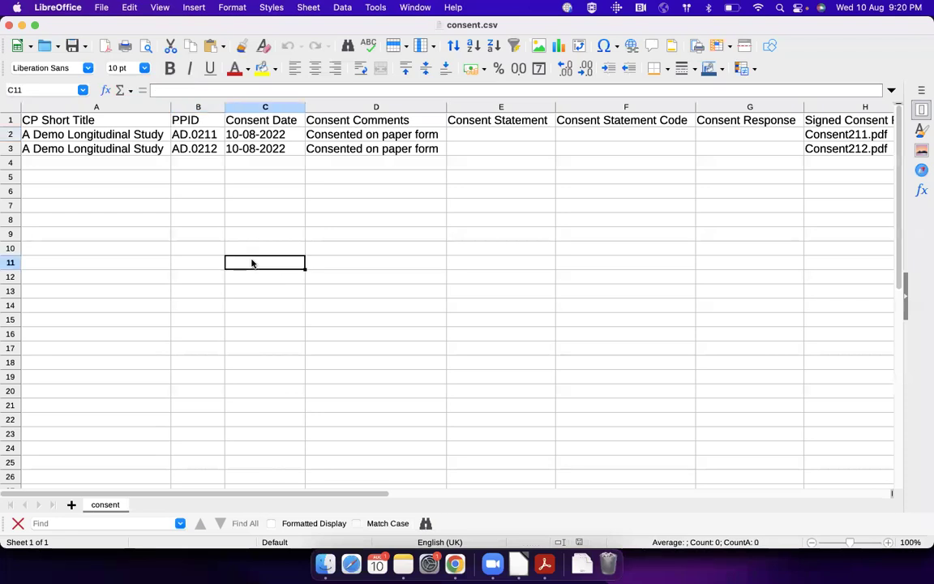
key(super+Tab)
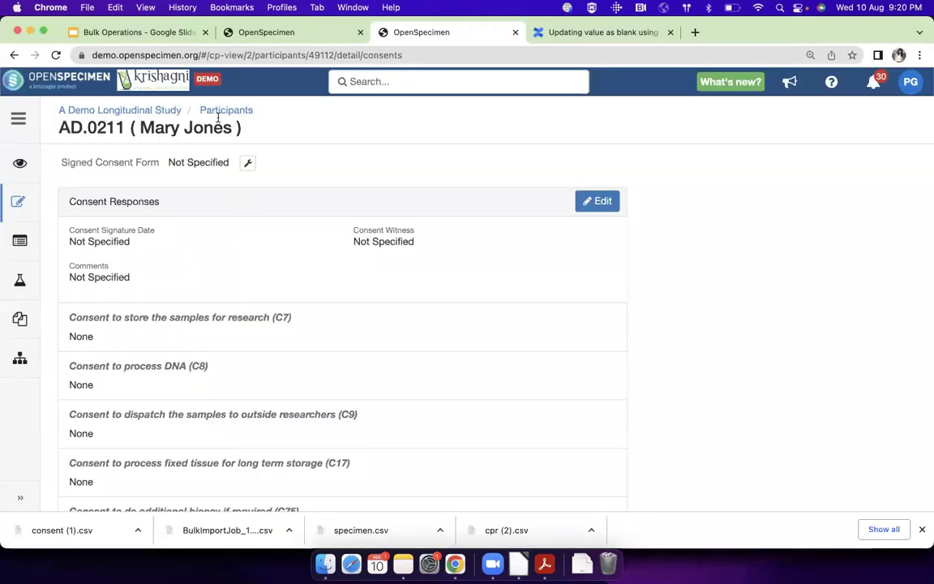
Step: Reopen the study's Bulk Import Records form with Consents as the record type
click(221, 110)
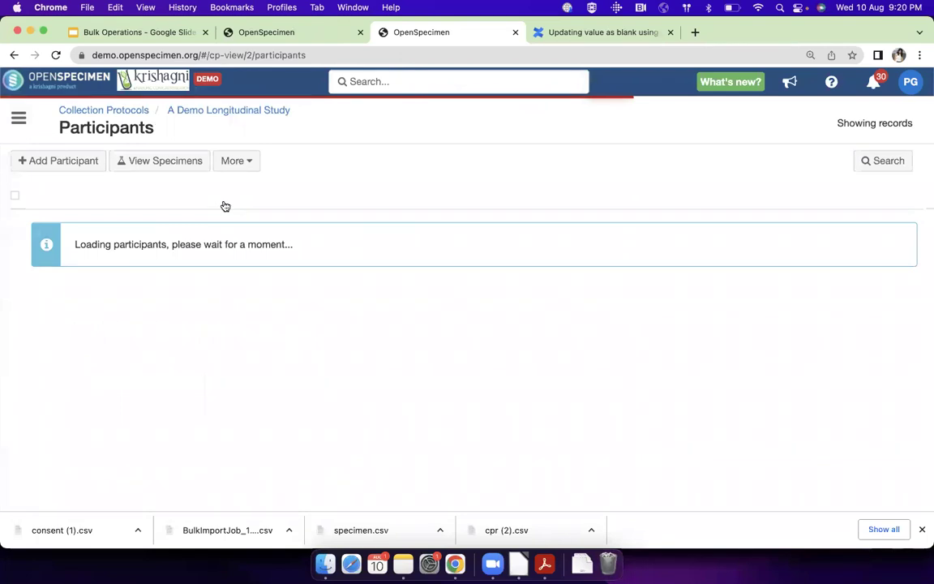
click(246, 161)
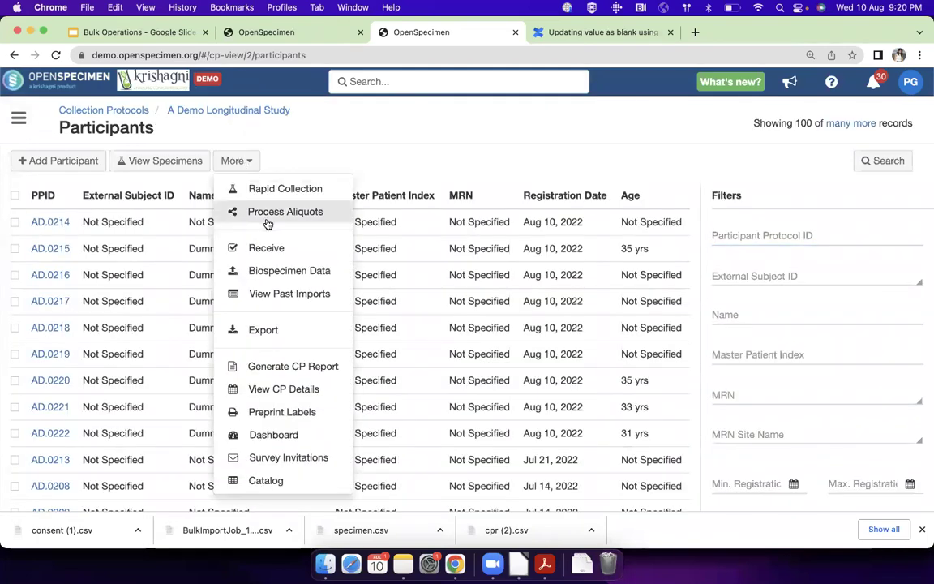
click(273, 271)
click(302, 177)
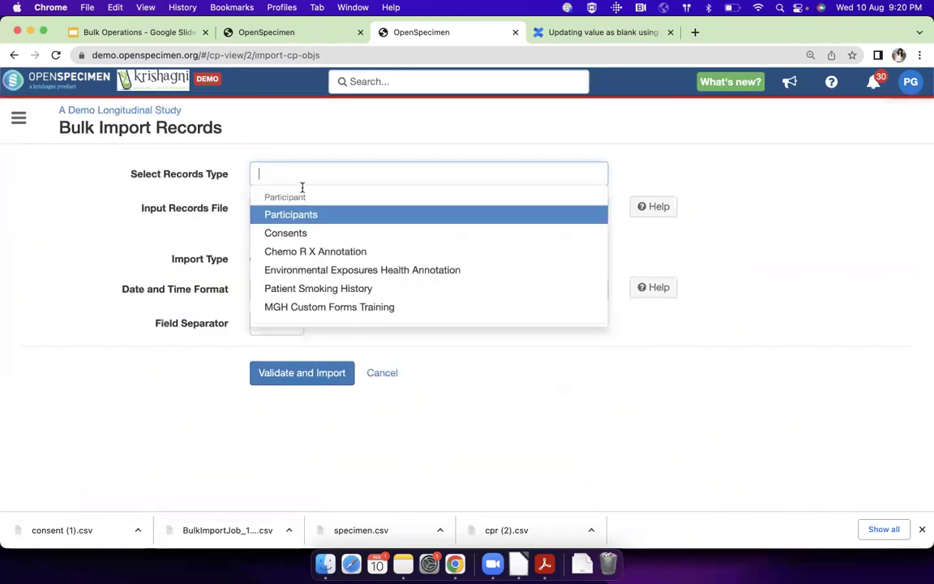
click(302, 233)
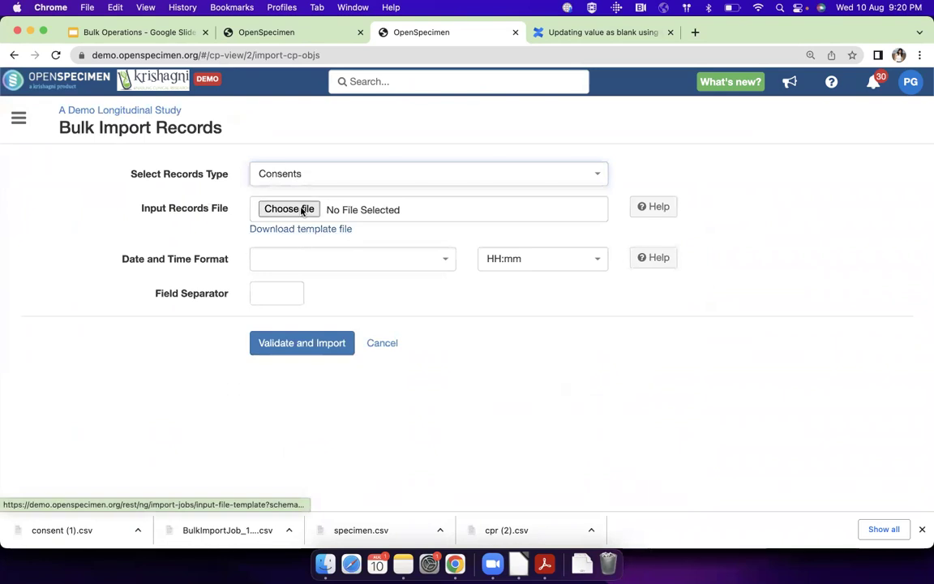
Step: Attach Archive.zip from the Consents folder as the input records file
click(304, 209)
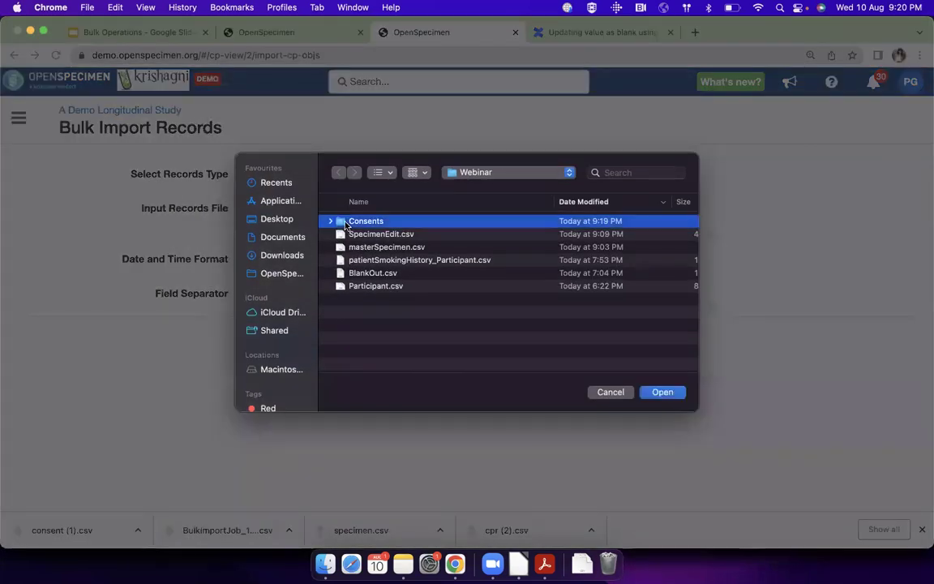
double_click(357, 220)
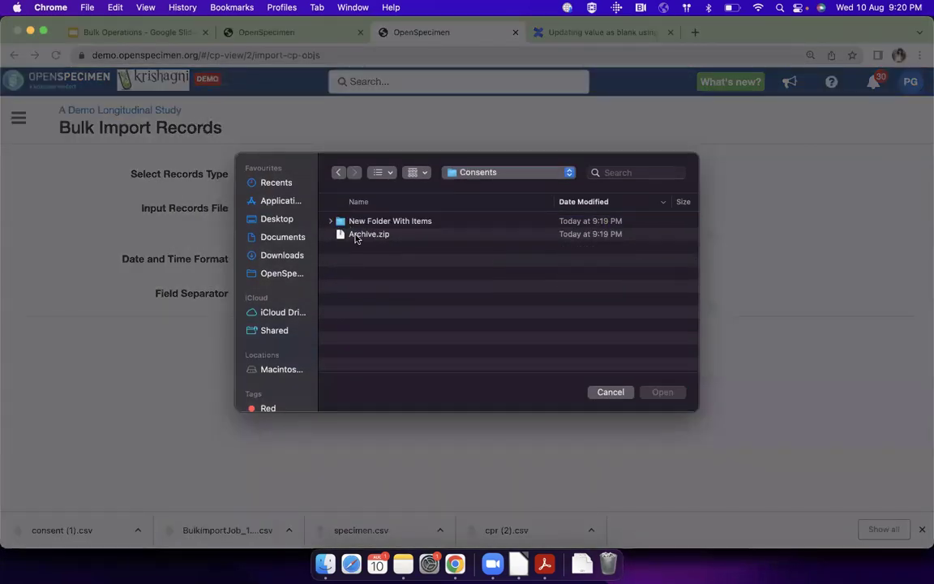
click(354, 236)
key(Return)
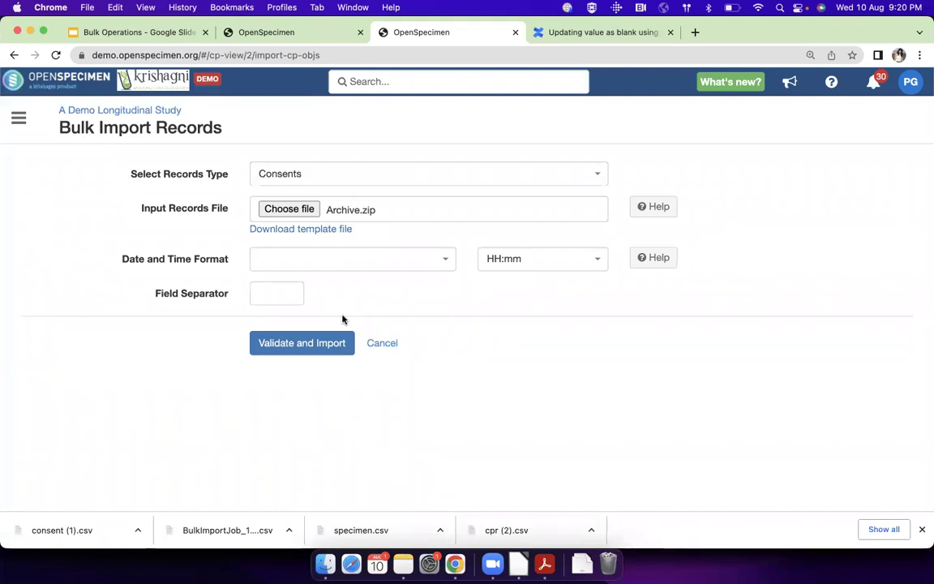
Step: Validate and import, then download and open the report for failed job #1613
click(323, 351)
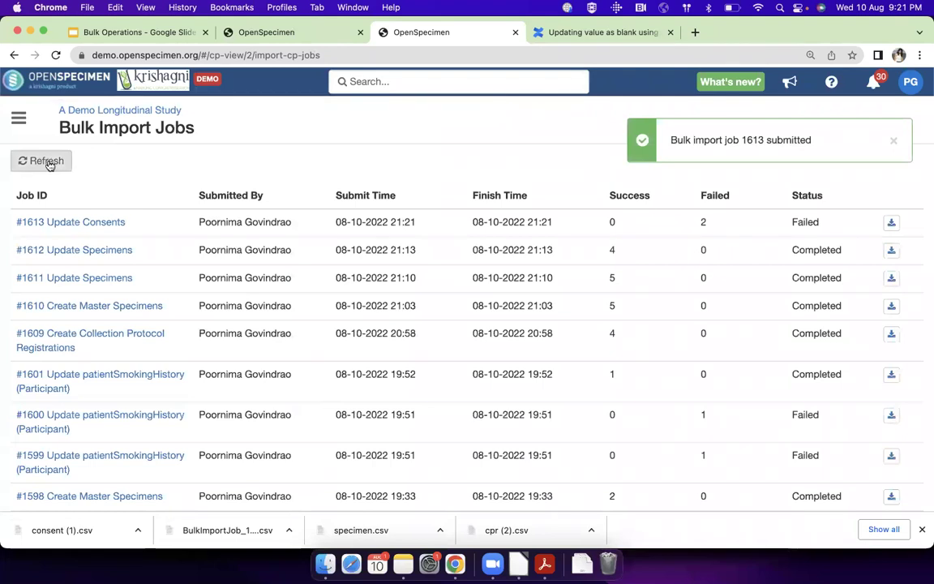
click(891, 224)
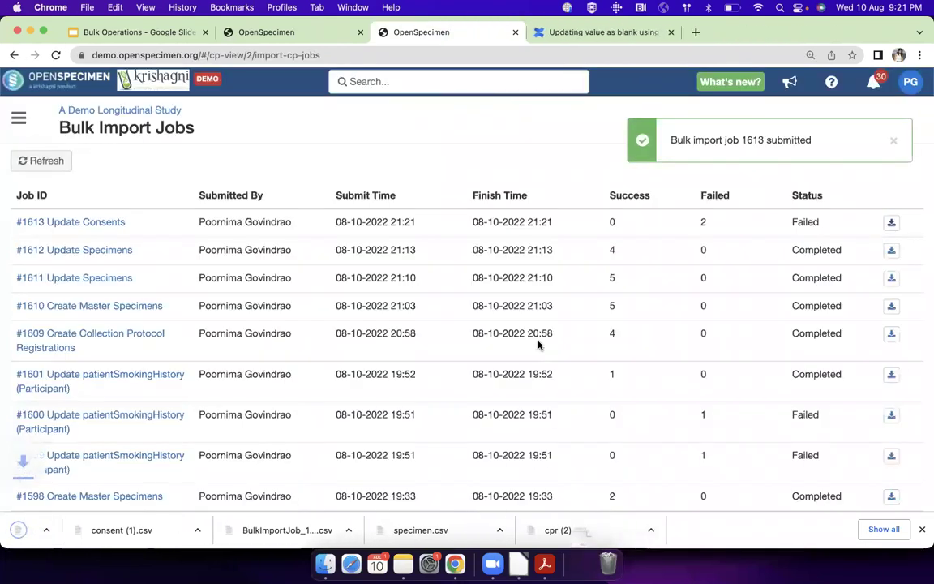
click(68, 532)
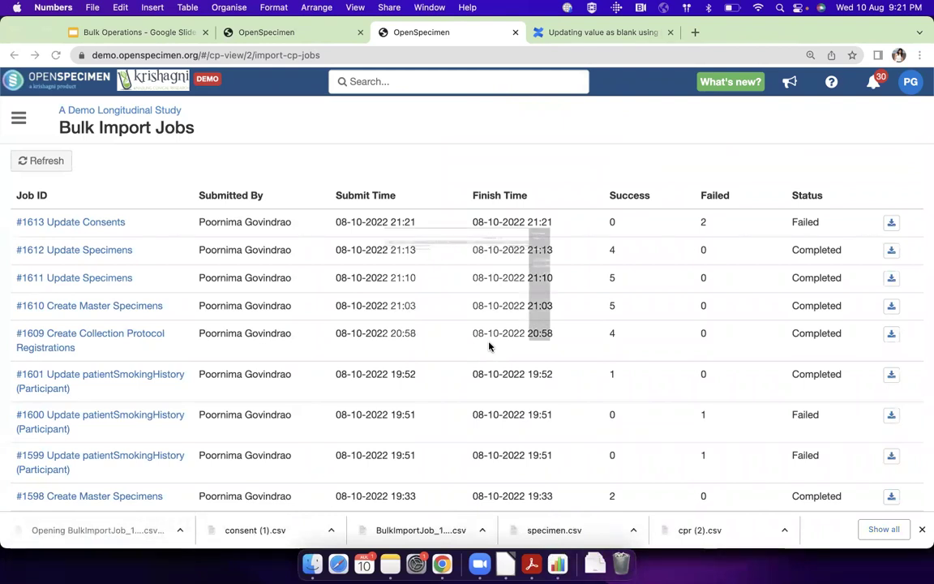
Step: Check the OS_ERROR_MESSAGE column's unparseable date errors, then close the job 1613 report
scroll(487, 346, right, 10)
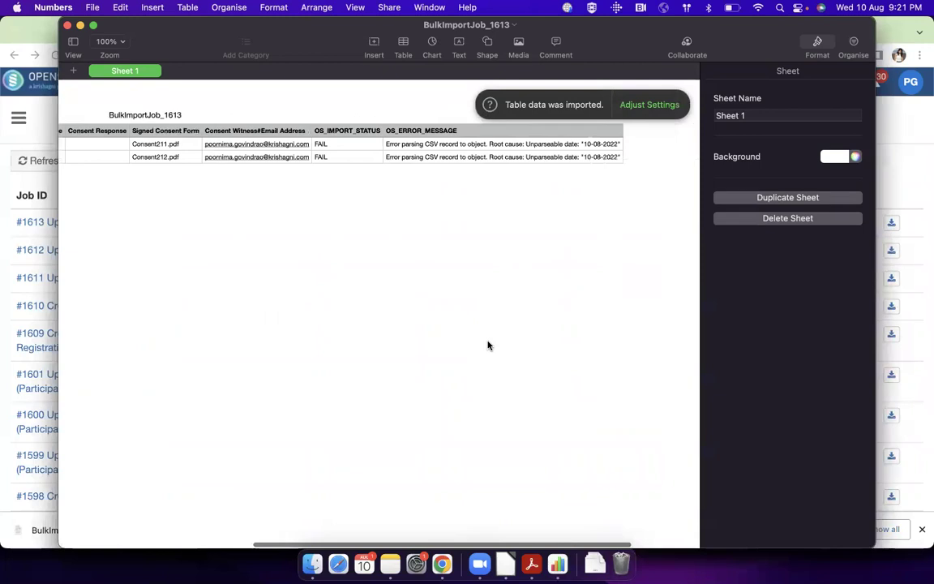
scroll(421, 317, left, 5)
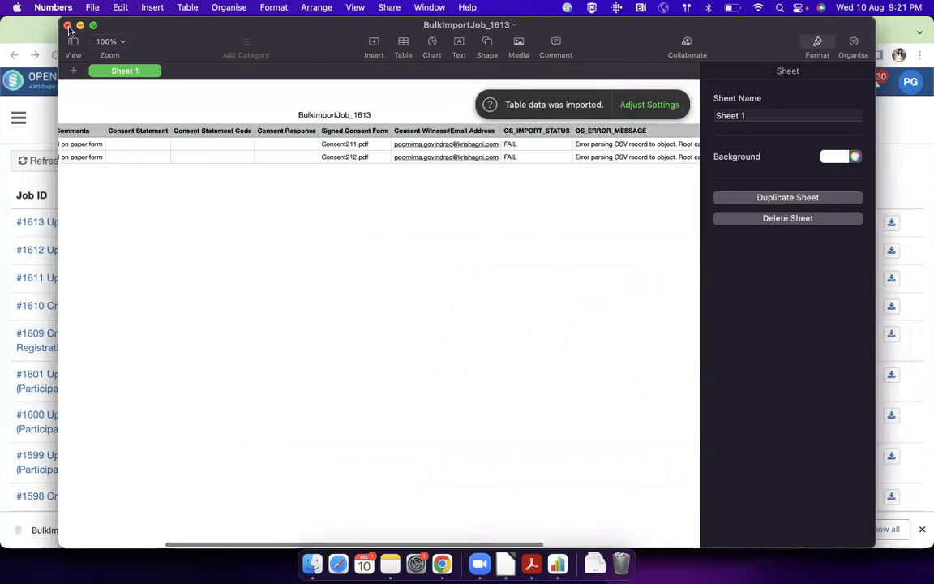
key(super+w)
Step: From the A Demo Longitudinal Study participants, bulk-import Archive.zip as Consents with dd-MM-yyyy dates
click(119, 108)
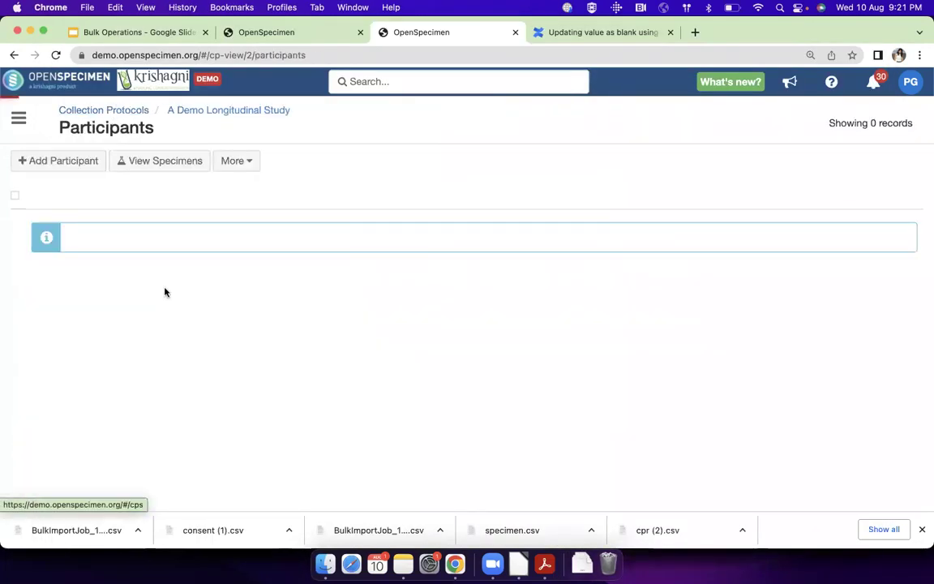
click(247, 161)
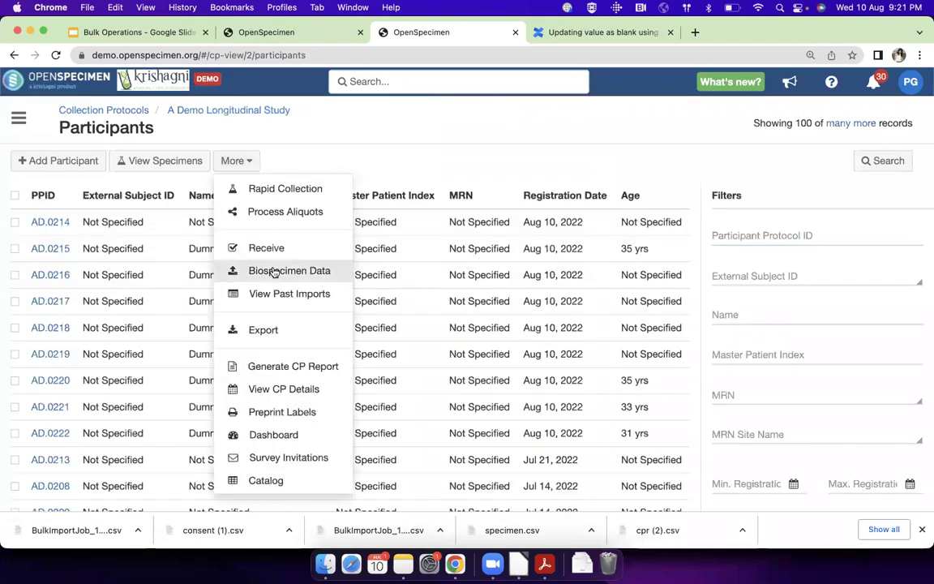
click(272, 271)
click(290, 177)
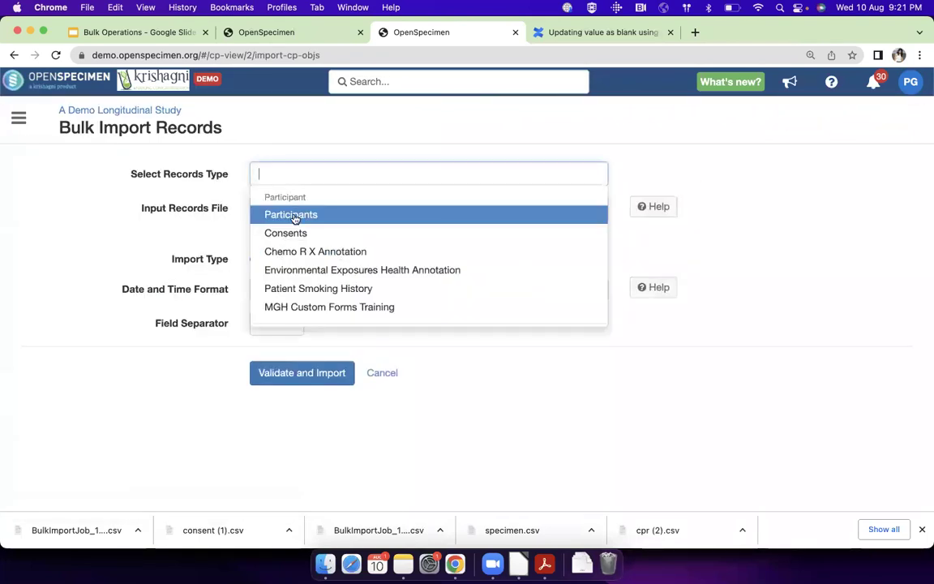
click(296, 230)
click(294, 210)
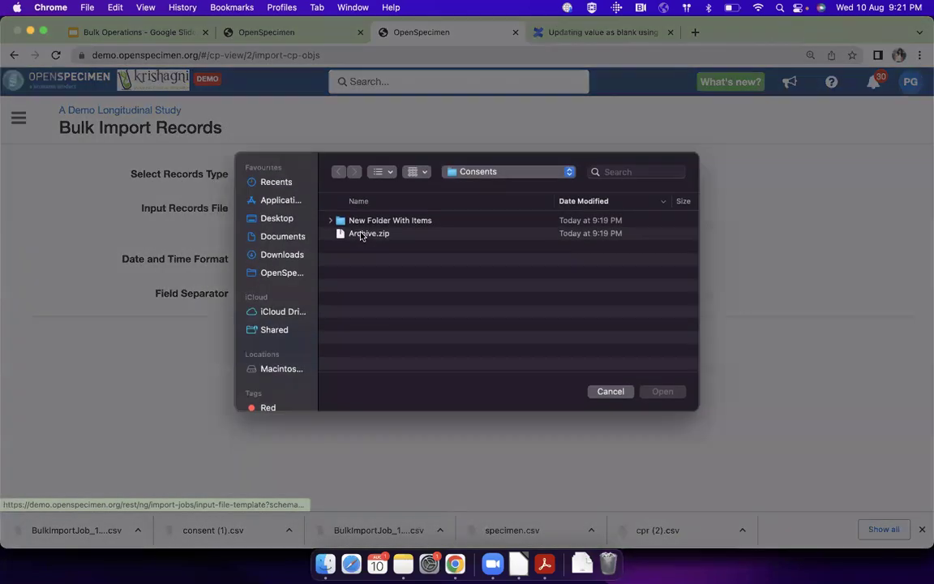
double_click(367, 222)
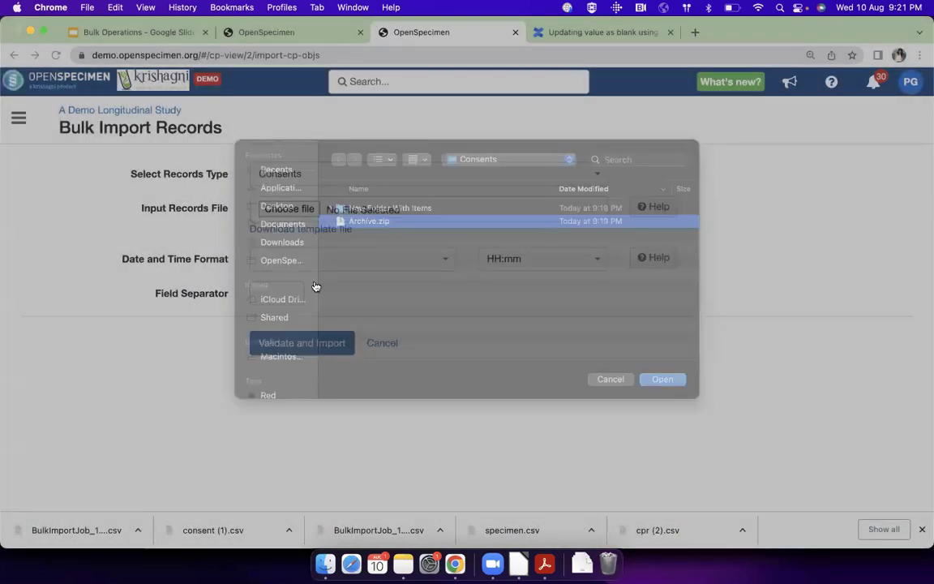
click(315, 261)
click(313, 337)
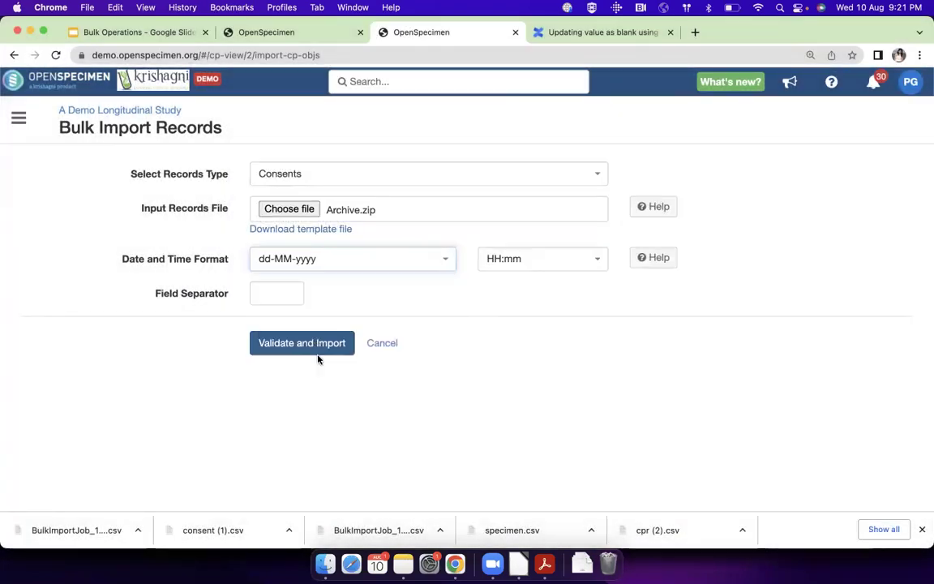
click(330, 352)
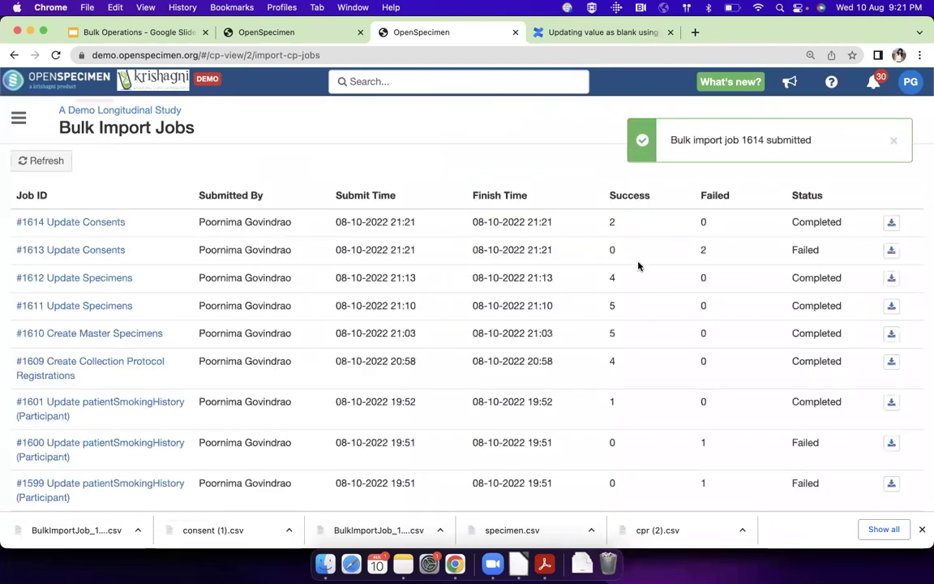
key(super+Tab)
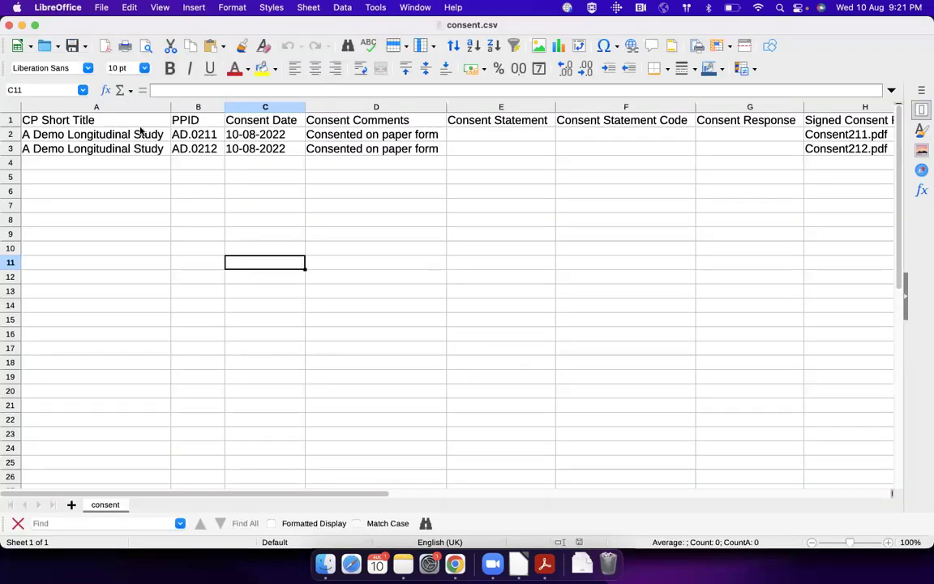
double_click(207, 138)
key(super+c)
key(super+Tab)
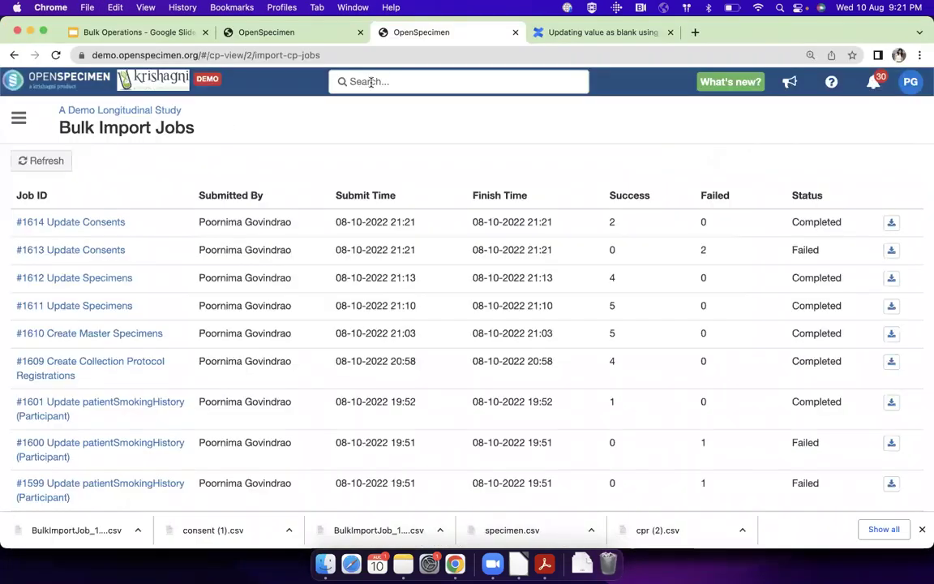
click(372, 82)
key(super+v)
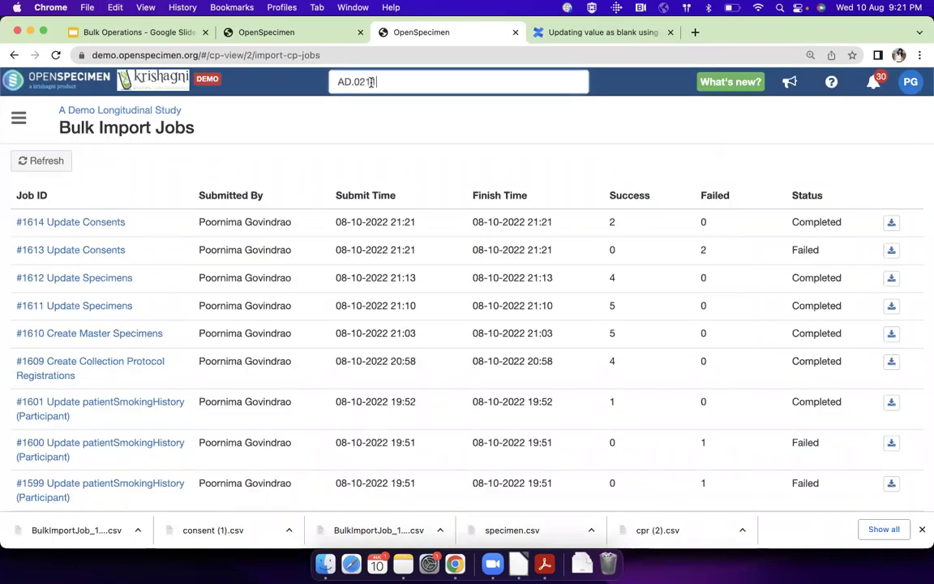
click(377, 128)
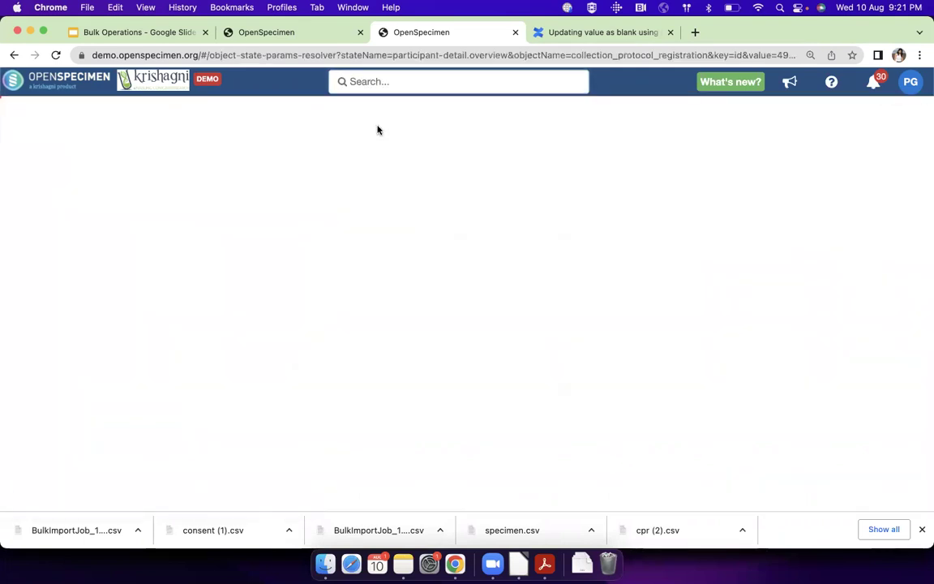
Step: Review AD.0211's imported consent, signed 08-10-2022 with its comment, then show the participant's visits
click(19, 202)
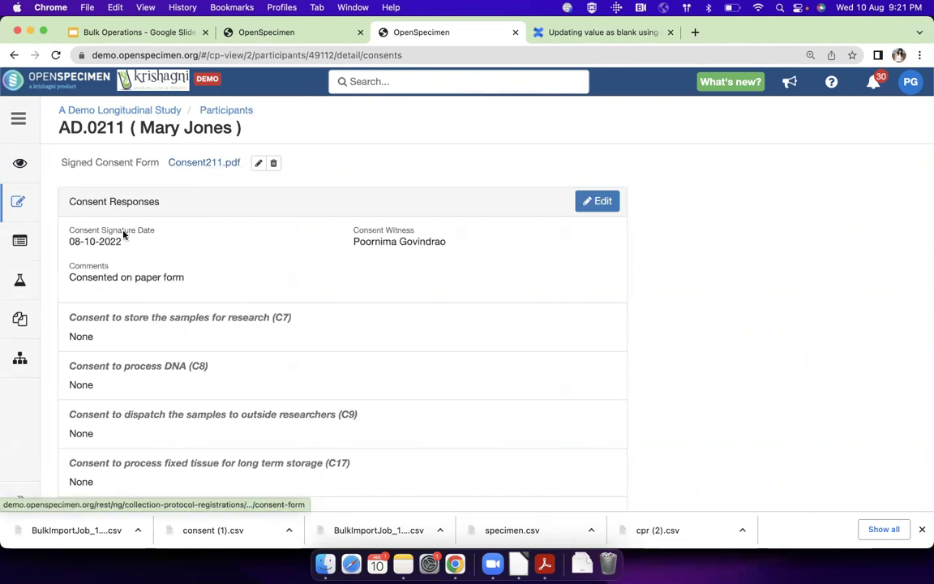
drag(66, 242, 122, 242)
drag(78, 272, 180, 270)
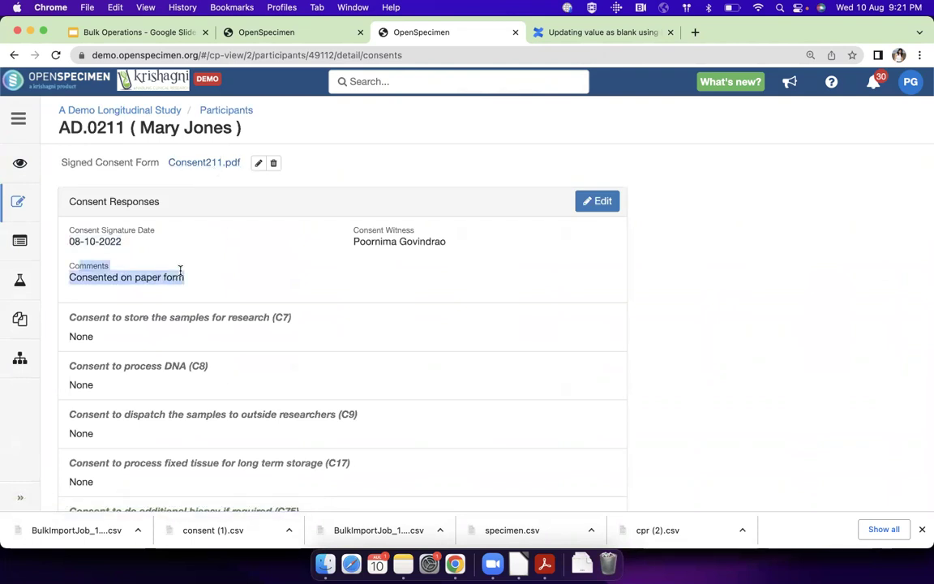
scroll(145, 434, down, 2)
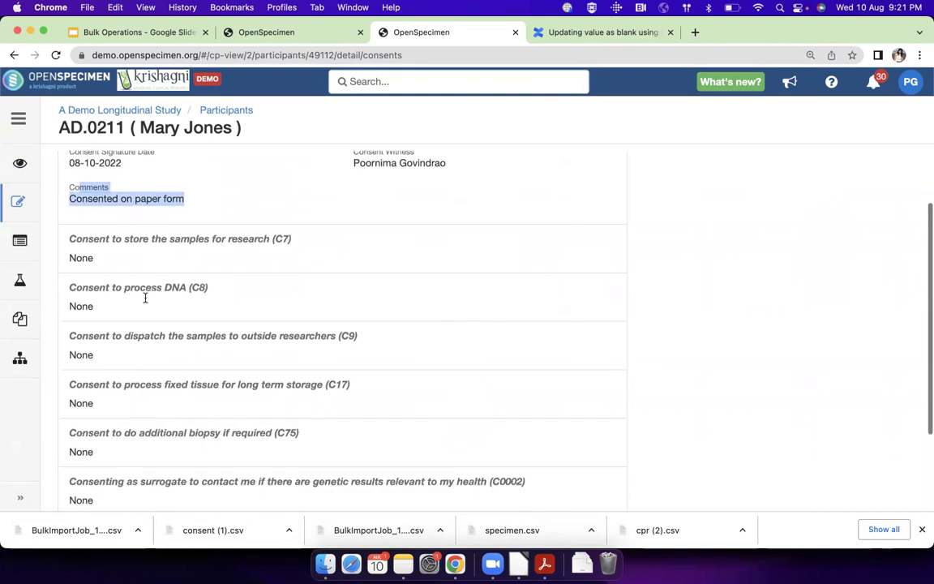
scroll(149, 309, up, 2)
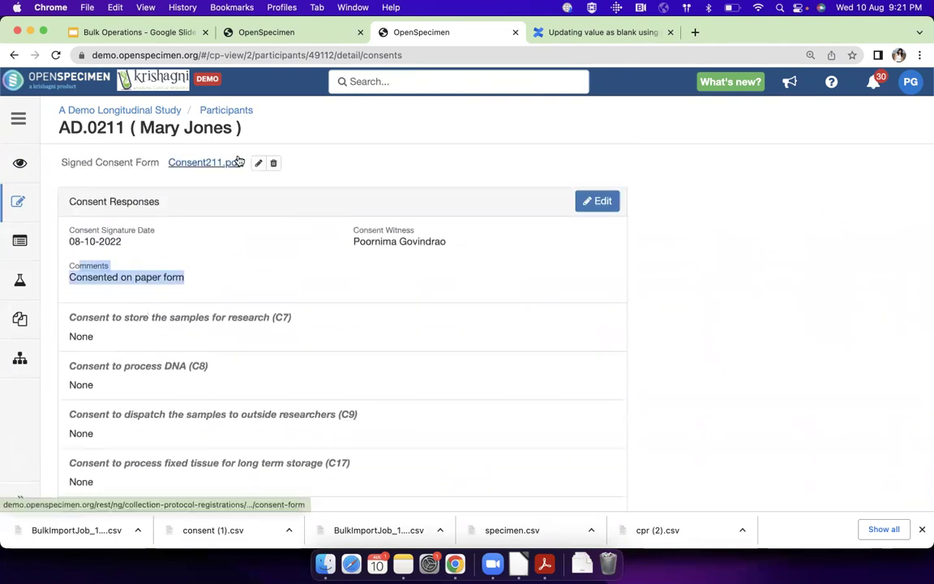
click(19, 240)
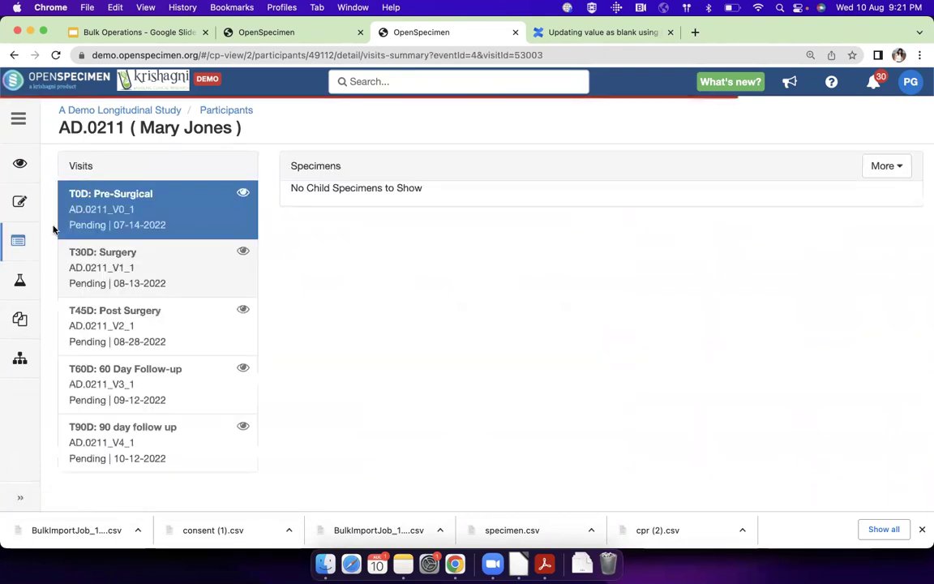
Step: Open participant AD.0211's T0D: Pre-Surgical visit from the Visits list
click(243, 196)
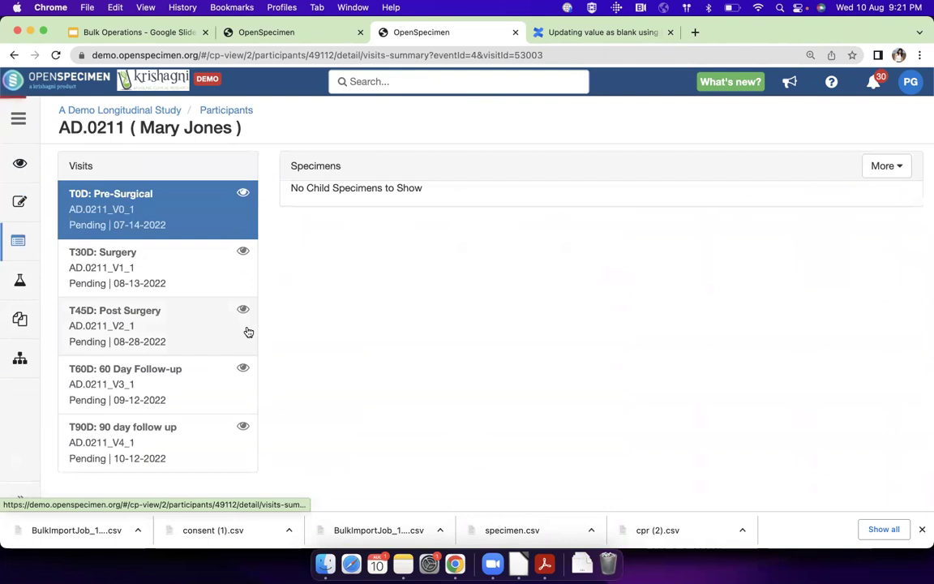